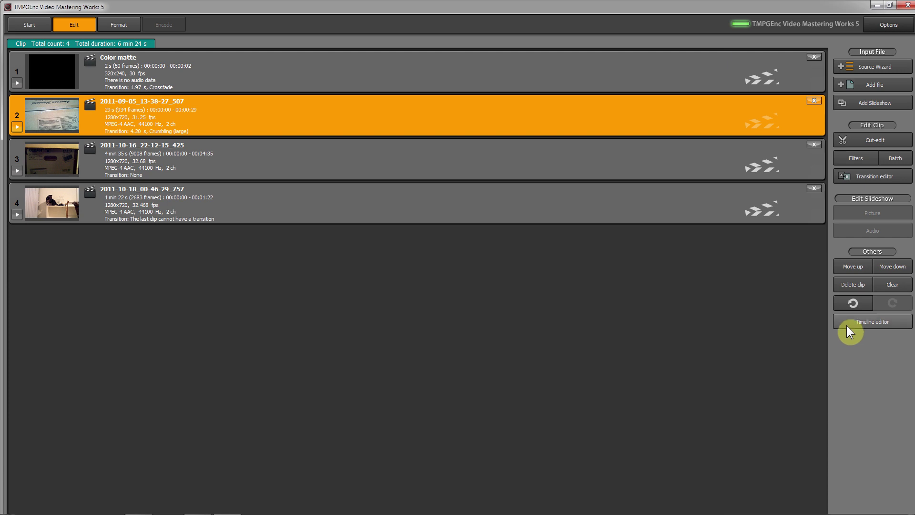
# Switch to timeline mode using a 1280x720, 31.25 fps format taken from the first camera clip.
pyautogui.click(846, 325)
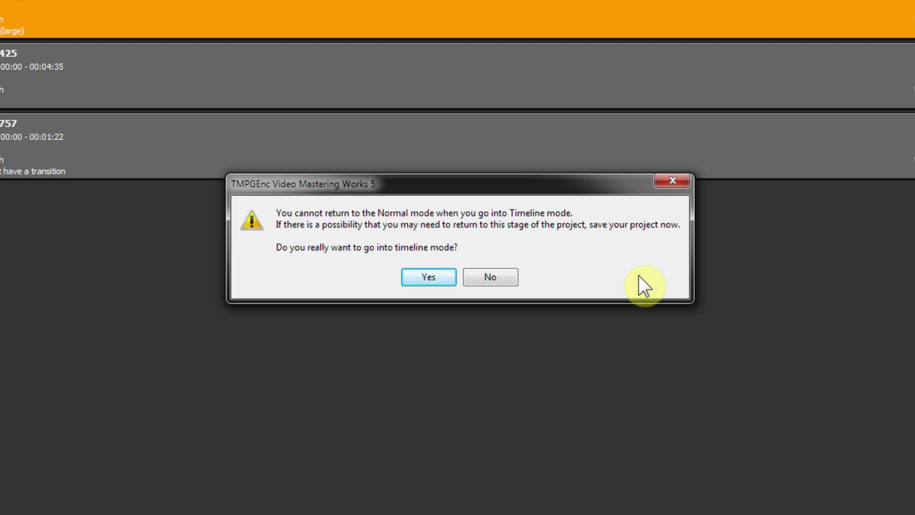
pyautogui.click(438, 284)
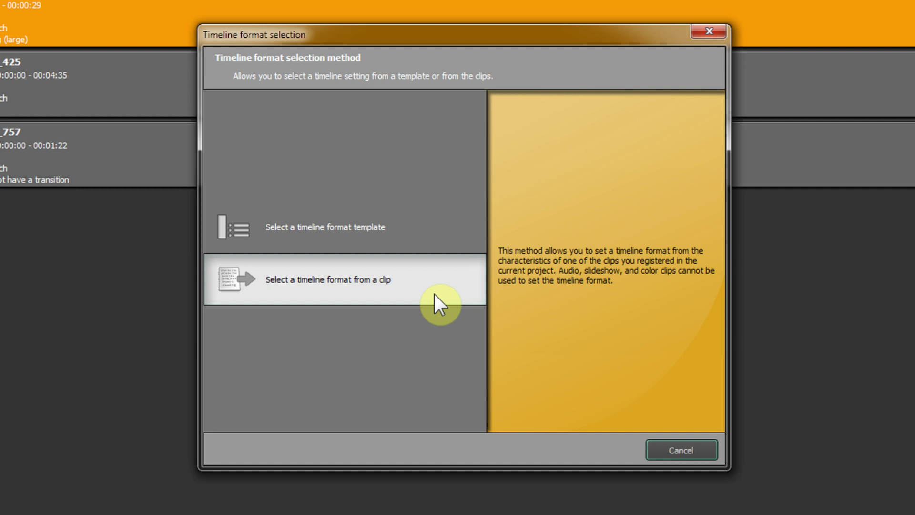
pyautogui.click(410, 236)
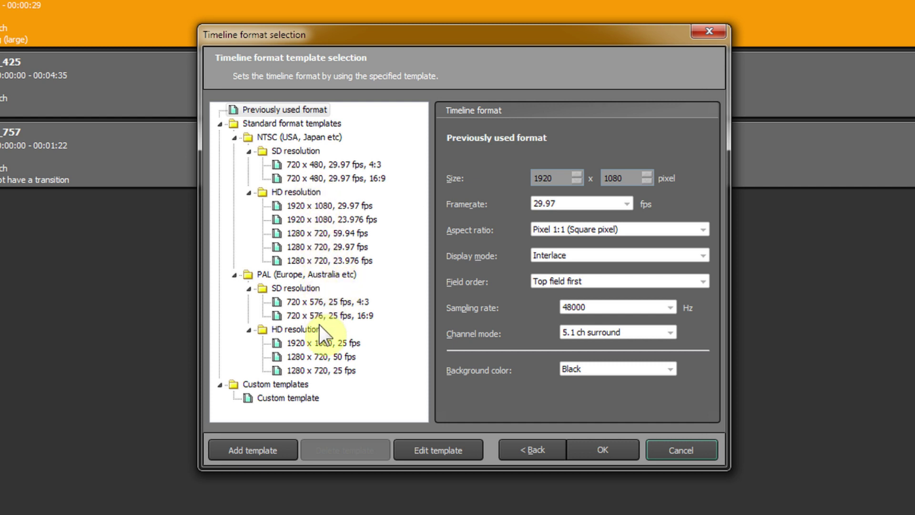
pyautogui.click(272, 396)
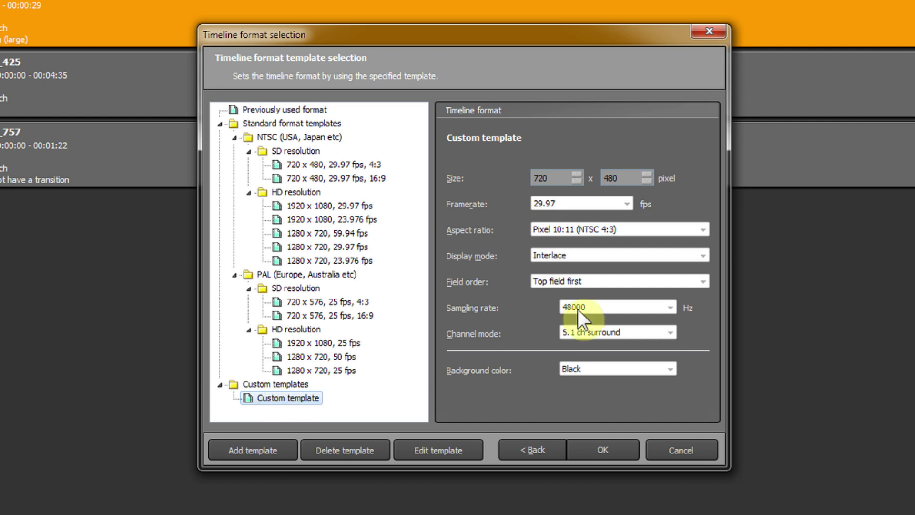
pyautogui.click(524, 448)
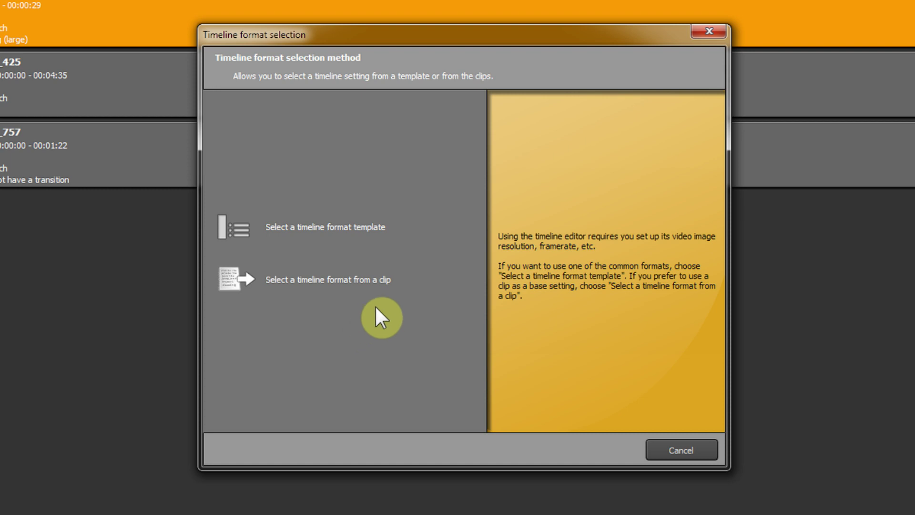
pyautogui.click(427, 287)
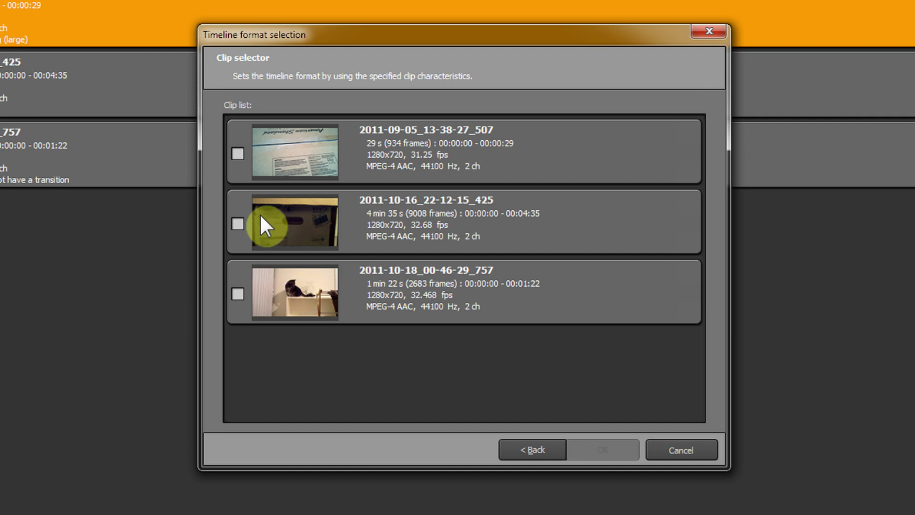
pyautogui.click(238, 154)
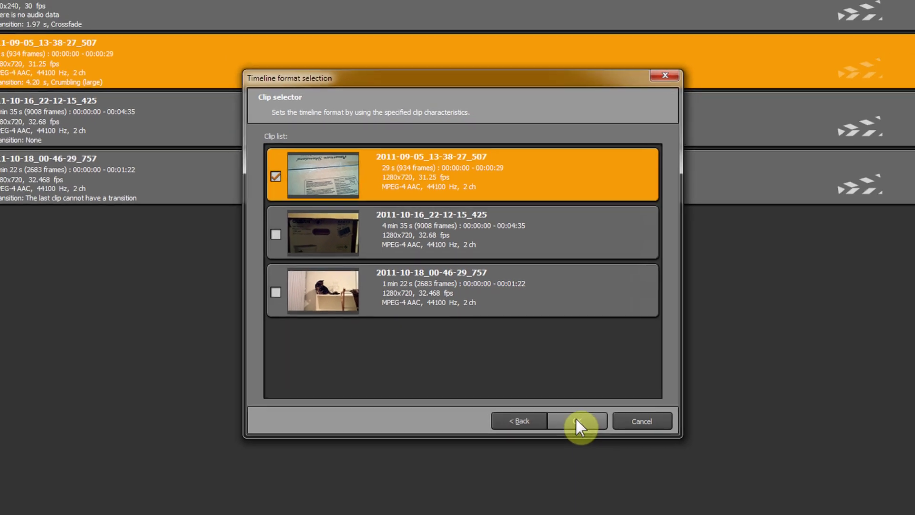
pyautogui.click(602, 449)
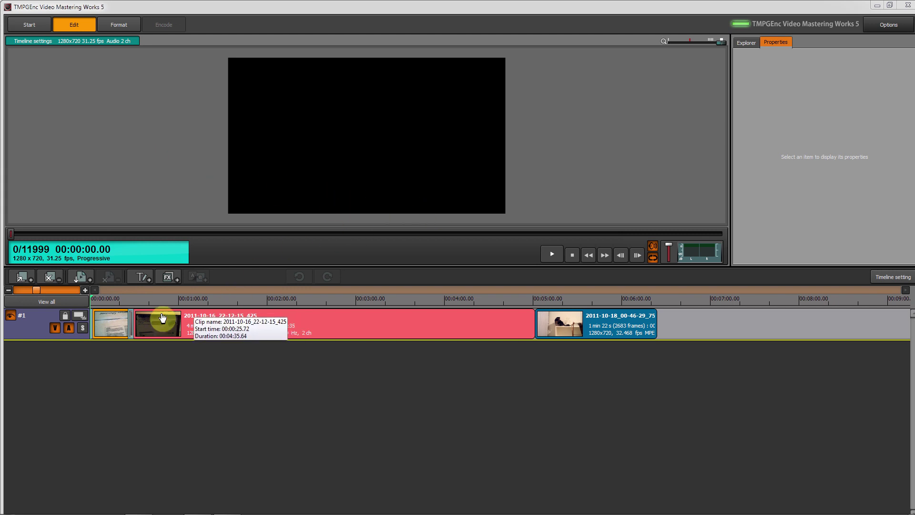
# Scrub to about 10 s, select the 2011-10-18 clip, and show the Desktop in the Explorer panel.
pyautogui.moveTo(98, 299); pyautogui.dragTo(105, 301)
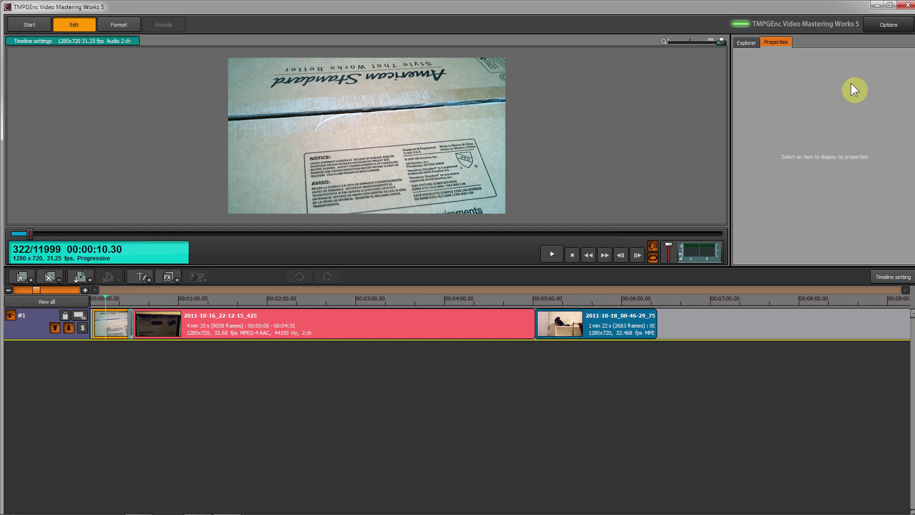
pyautogui.click(621, 336)
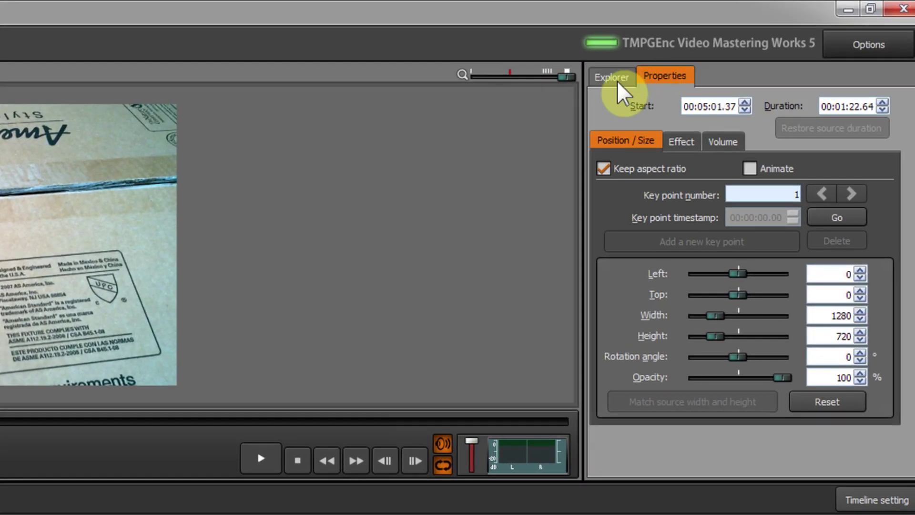
pyautogui.click(615, 78)
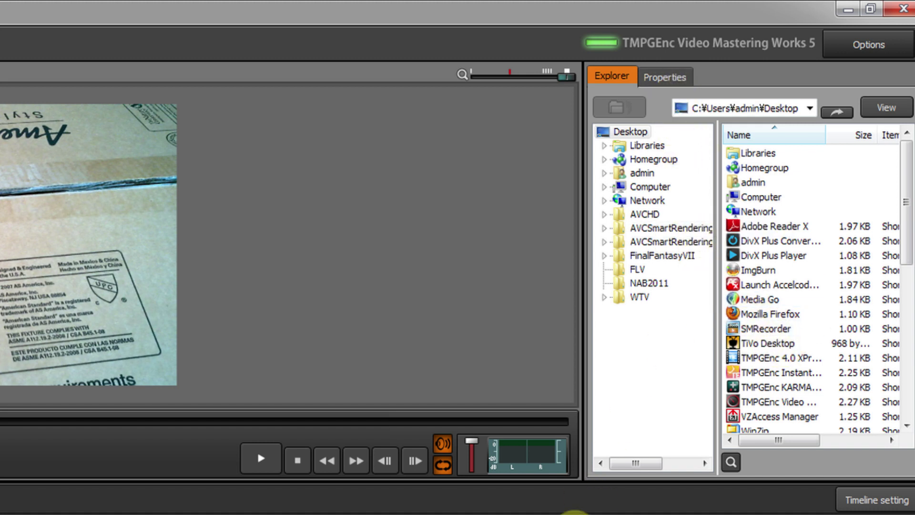
# Return to clip Properties, scrub to about 1:35, and review the timeline settings without changing them.
pyautogui.click(652, 76)
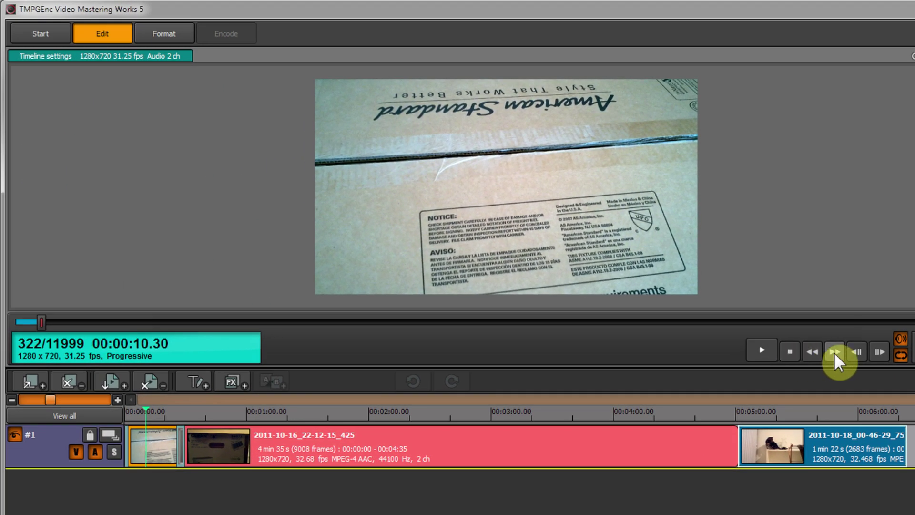
pyautogui.click(43, 324)
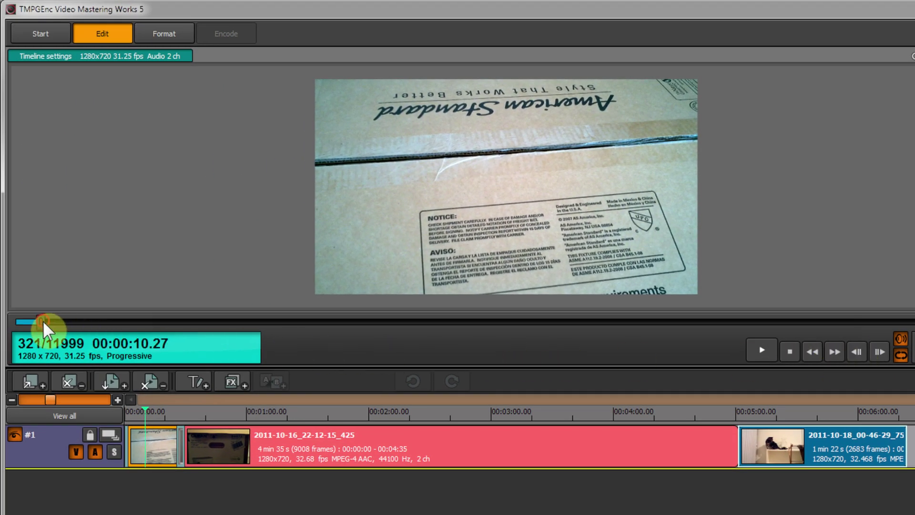
pyautogui.moveTo(43, 321); pyautogui.dragTo(27, 351)
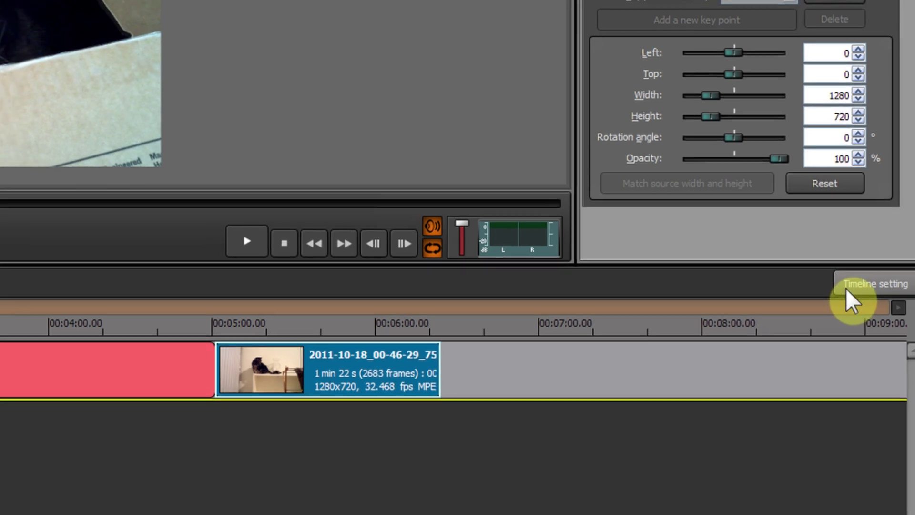
pyautogui.click(842, 290)
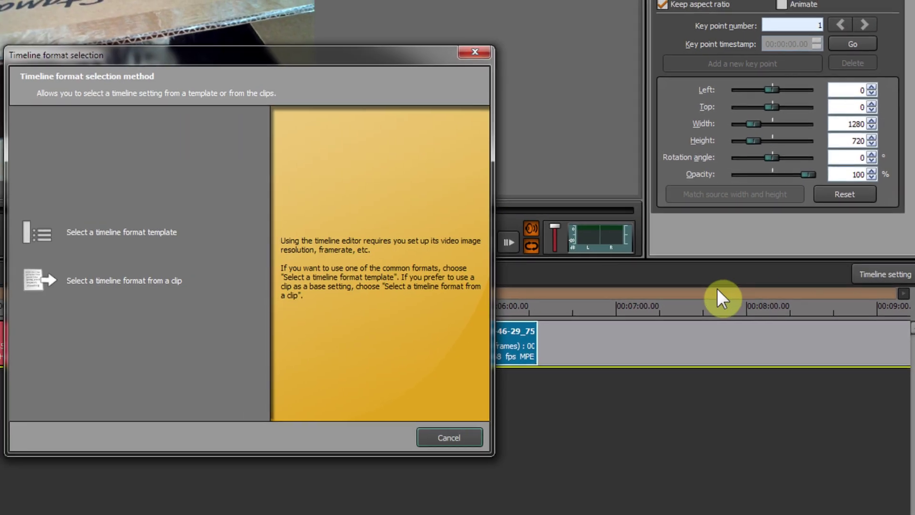
pyautogui.click(460, 432)
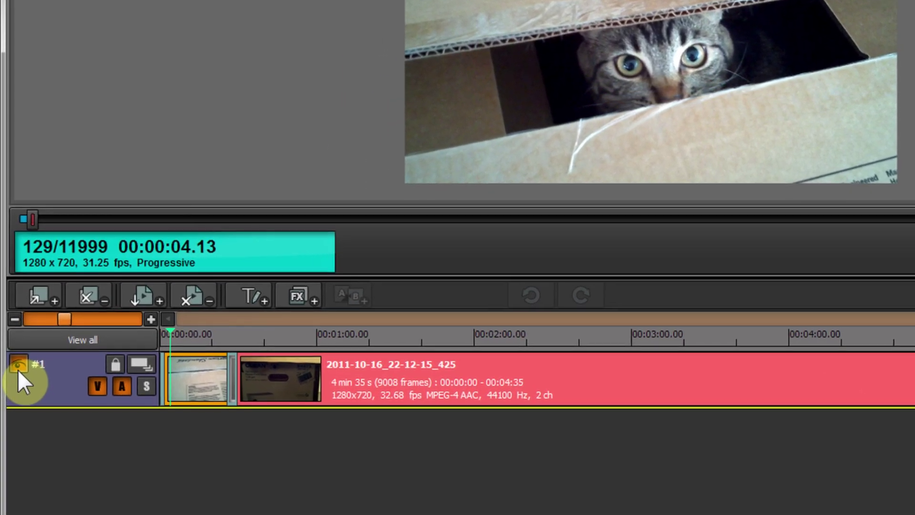
# Toggle track #1's visibility, lock and Animation/Volume sub-tracks, restoring each afterwards.
pyautogui.click(18, 366)
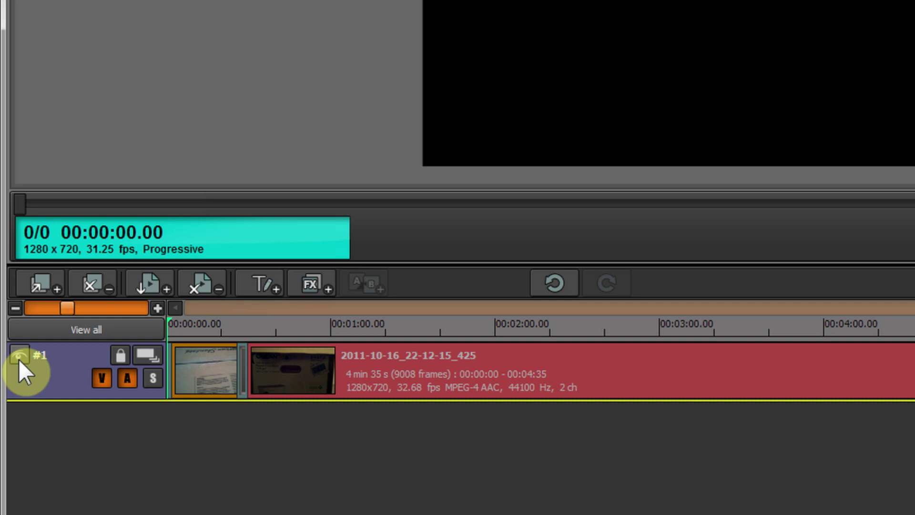
pyautogui.click(18, 358)
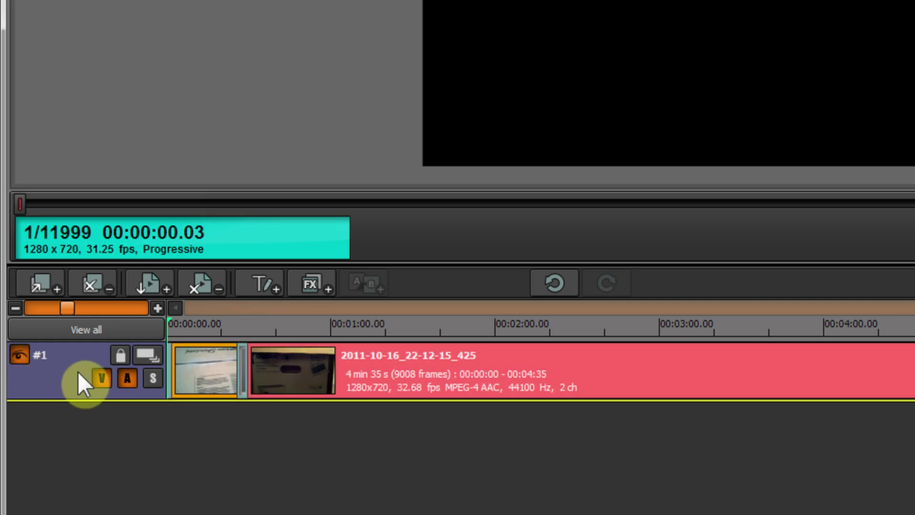
pyautogui.click(117, 357)
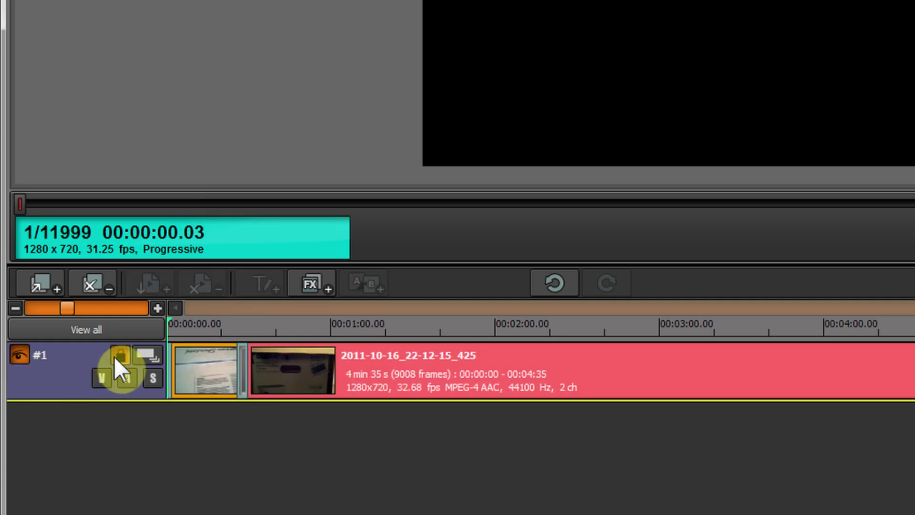
pyautogui.click(116, 356)
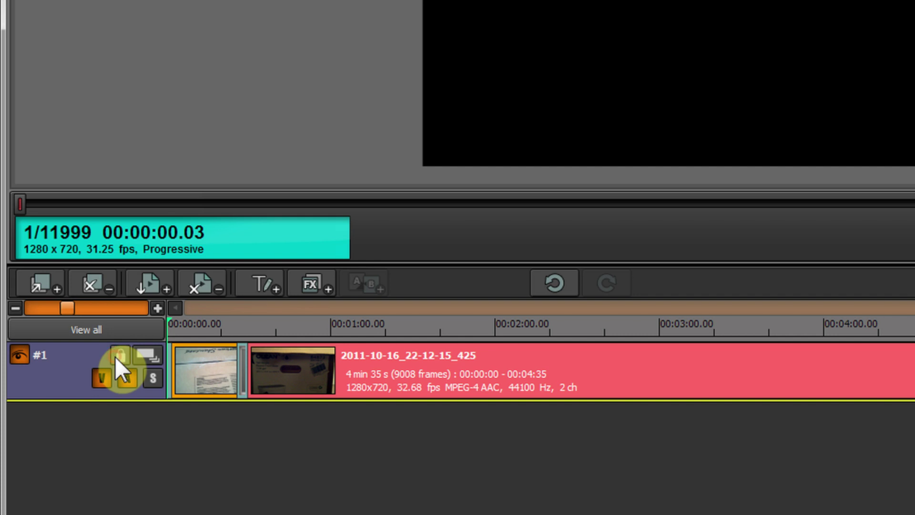
pyautogui.click(157, 355)
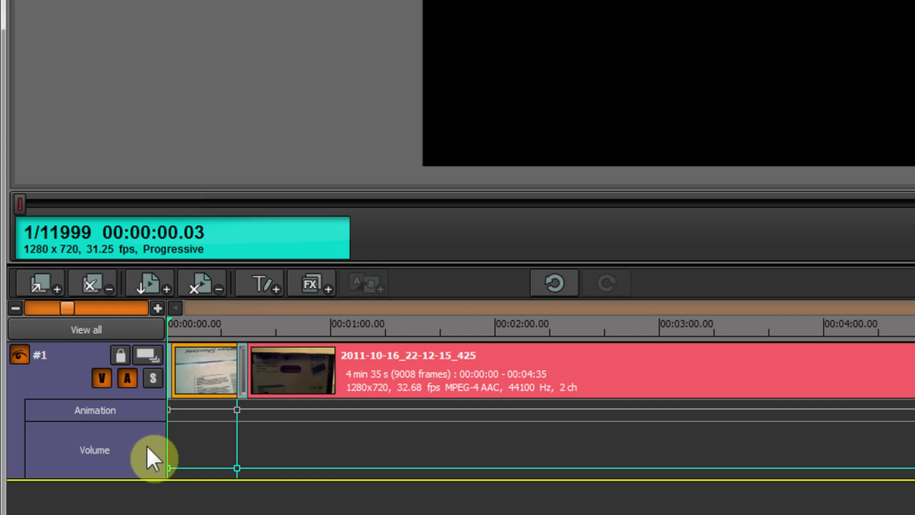
pyautogui.click(152, 352)
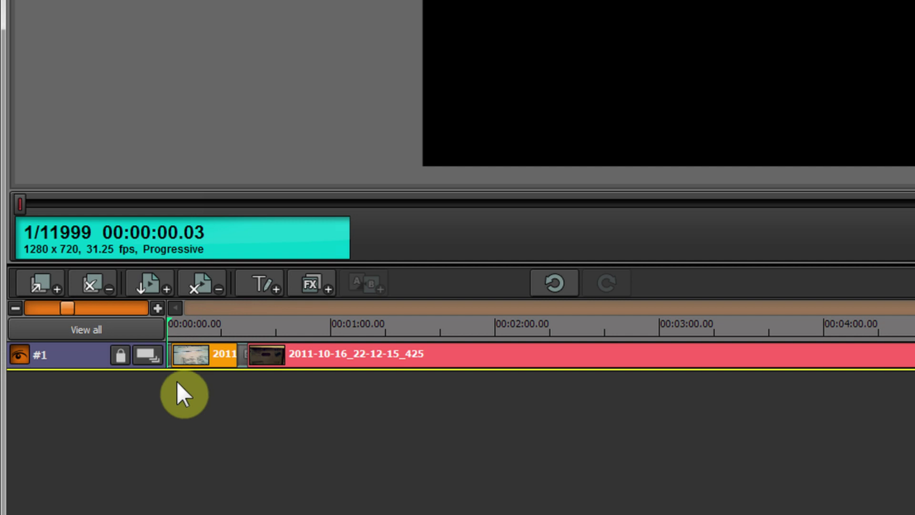
# At about 18 s, set track #1's video output on, audio output off, and Single mode on.
pyautogui.click(145, 354)
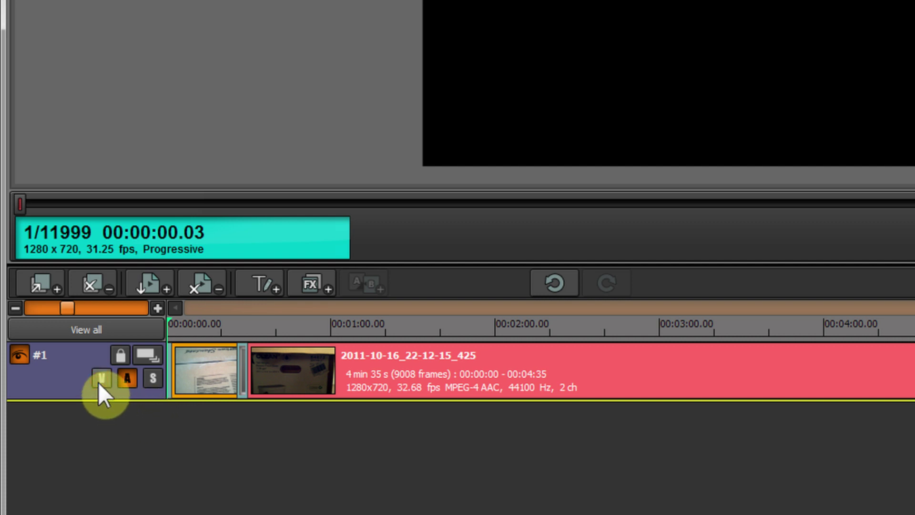
pyautogui.click(218, 332)
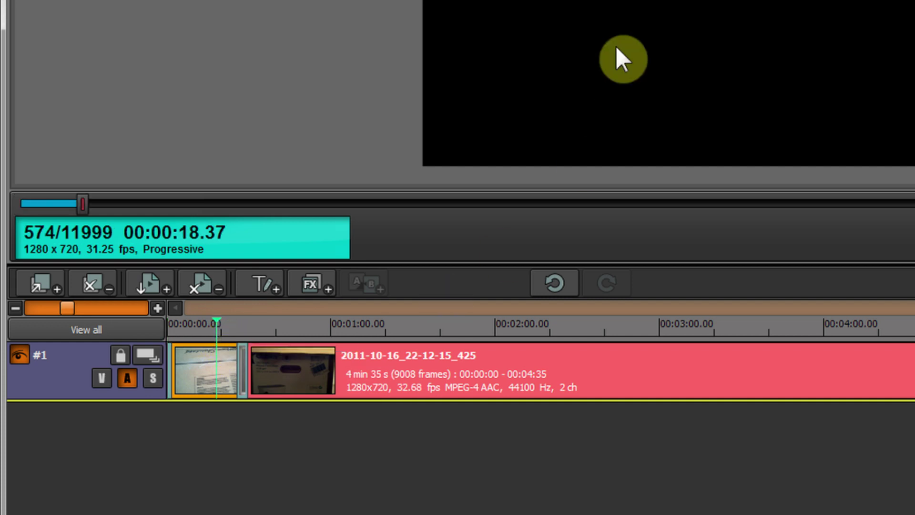
pyautogui.click(101, 379)
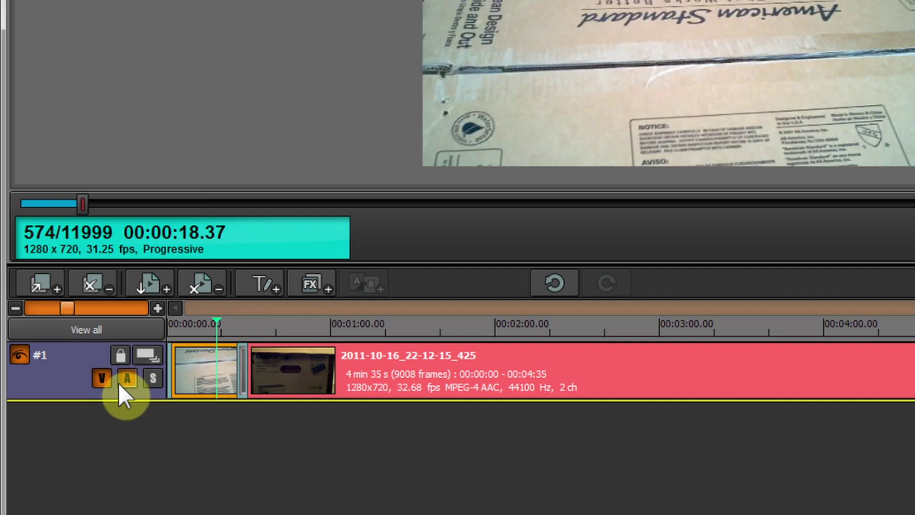
pyautogui.click(131, 382)
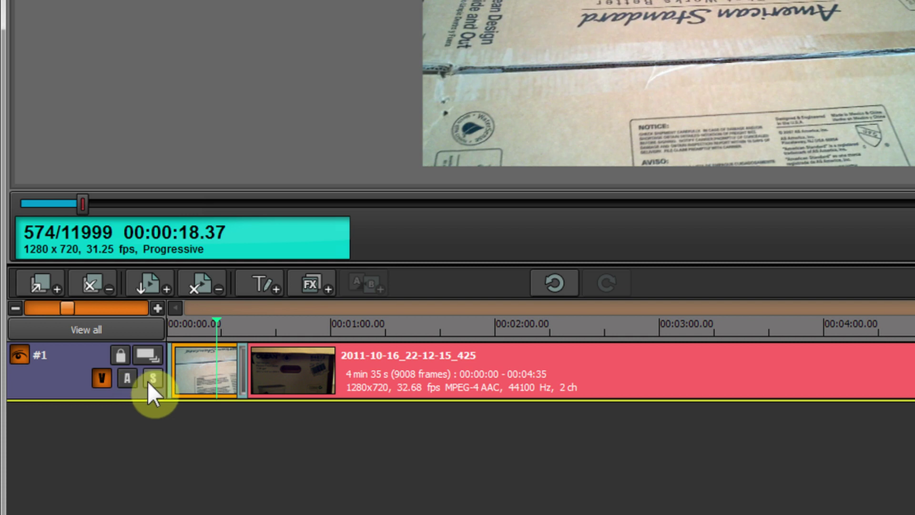
pyautogui.click(148, 381)
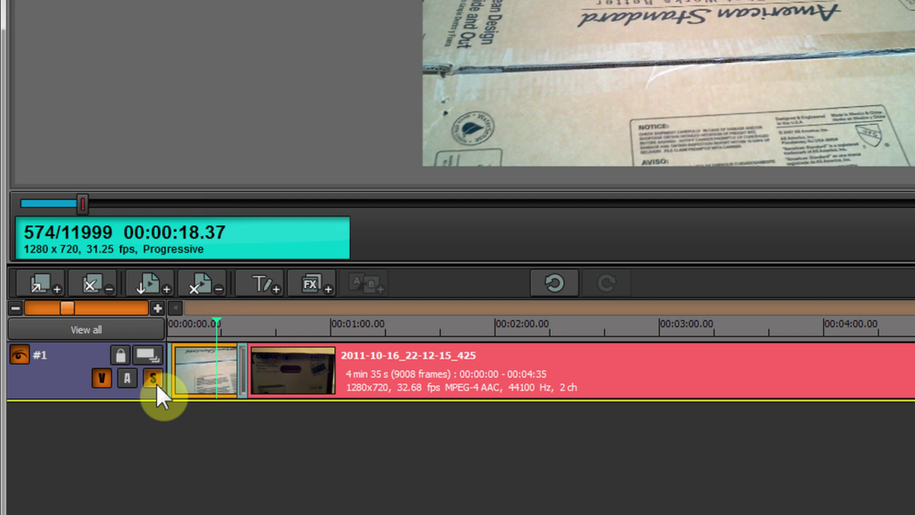
# Turn Single mode off, add layer #2 with the 2011-10-18 clip at its start, then reselect layer #1.
pyautogui.click(157, 383)
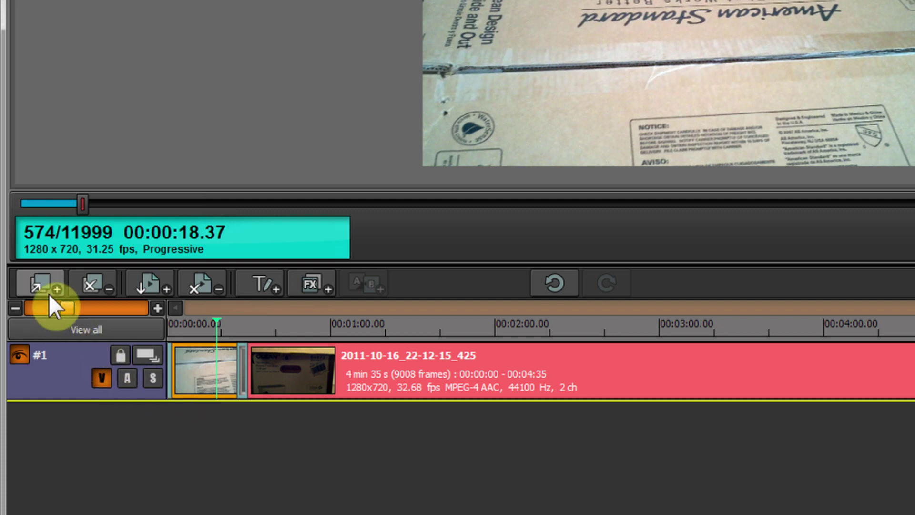
pyautogui.click(24, 287)
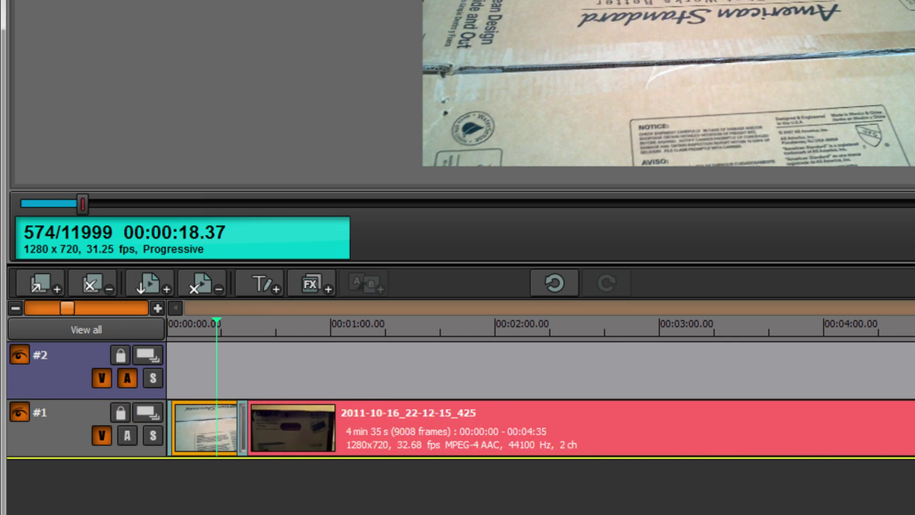
pyautogui.click(653, 455)
pyautogui.moveTo(914, 380); pyautogui.dragTo(220, 383)
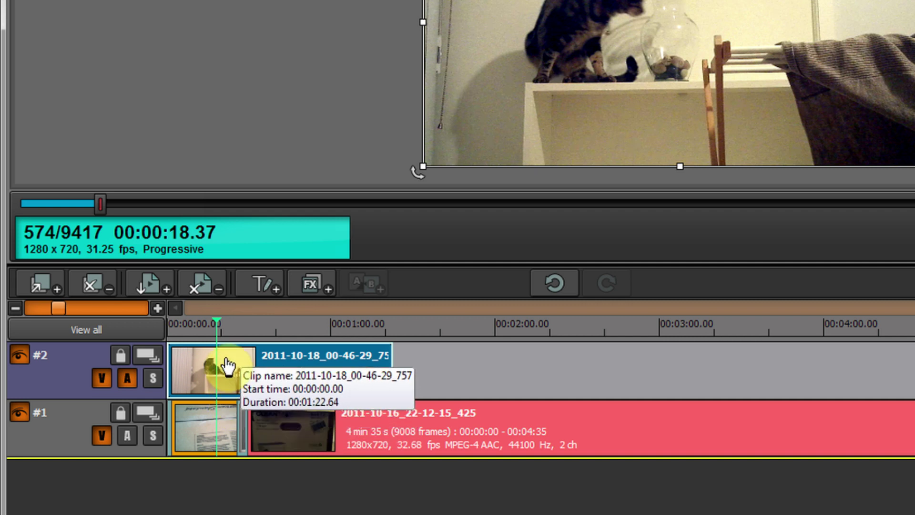
pyautogui.click(124, 442)
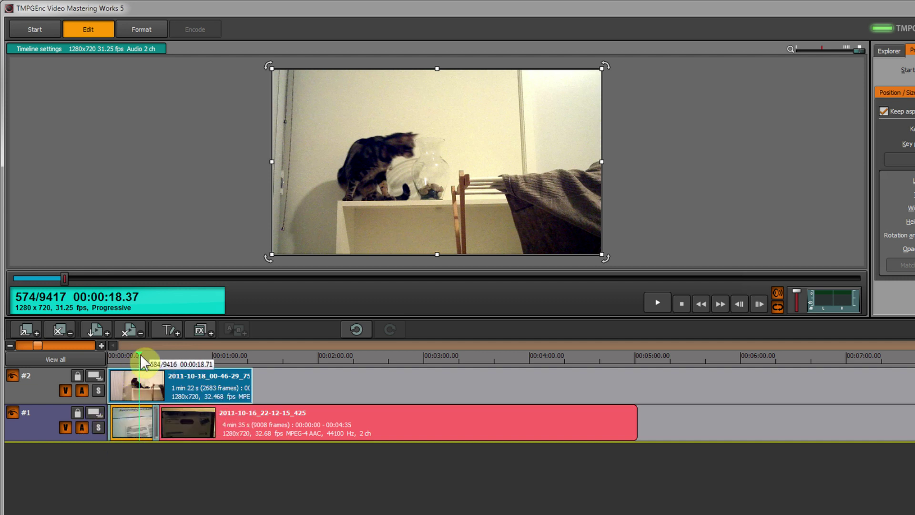
pyautogui.moveTo(139, 358); pyautogui.dragTo(130, 366)
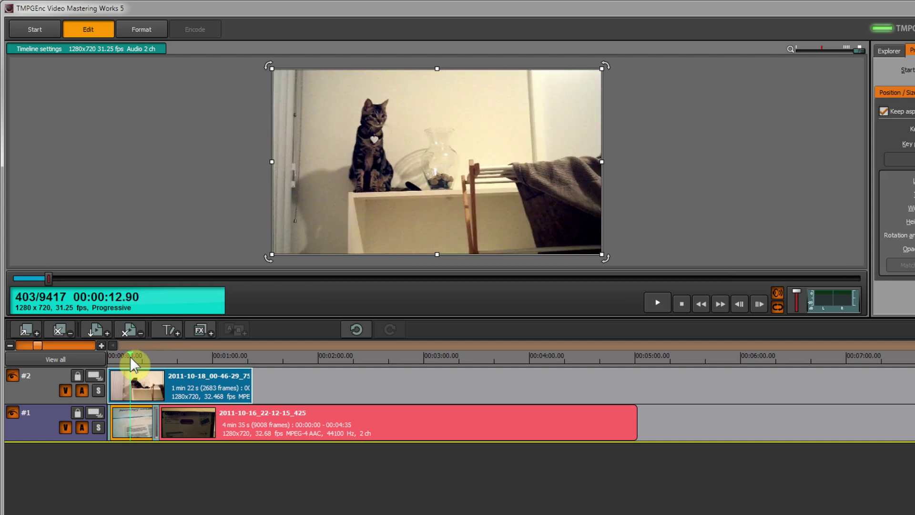
pyautogui.click(655, 307)
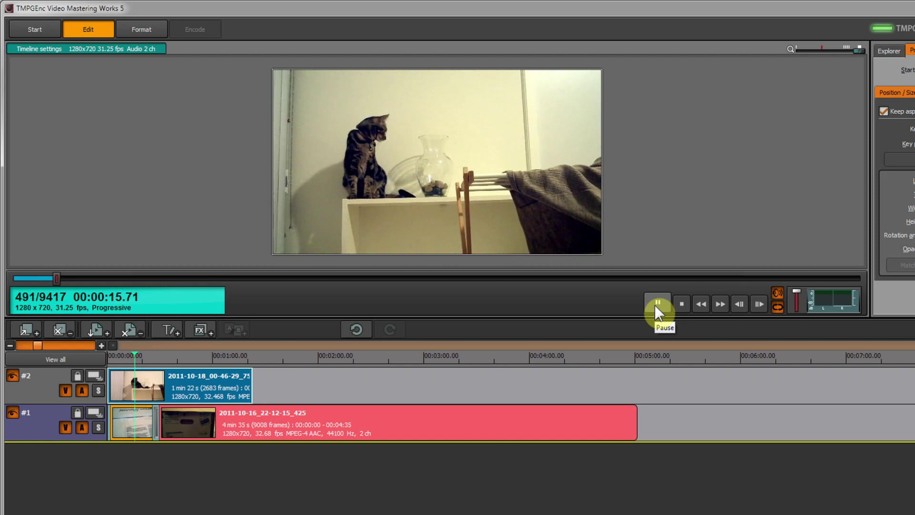
pyautogui.click(657, 303)
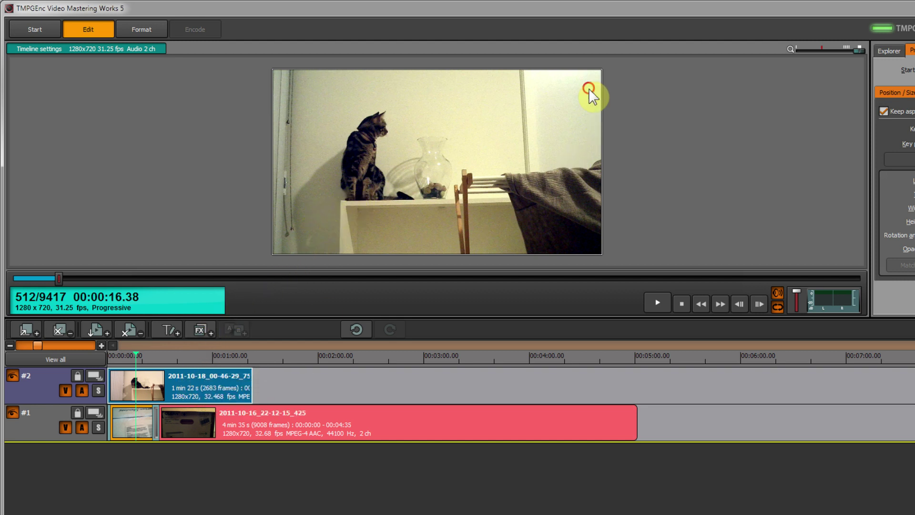
# Shrink the cat clip into a slightly rotated inset at the upper middle and preview the playback.
pyautogui.moveTo(590, 92); pyautogui.dragTo(467, 143)
pyautogui.moveTo(524, 83); pyautogui.dragTo(349, 178)
pyautogui.moveTo(322, 222); pyautogui.dragTo(420, 132)
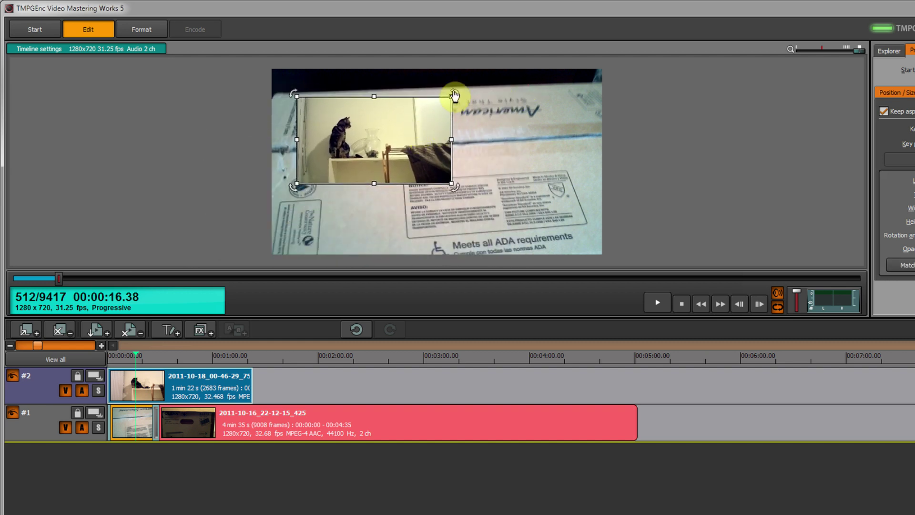
pyautogui.moveTo(456, 95)
pyautogui.mouseDown()
pyautogui.moveTo(464, 123)
pyautogui.moveTo(454, 95)
pyautogui.mouseUp()
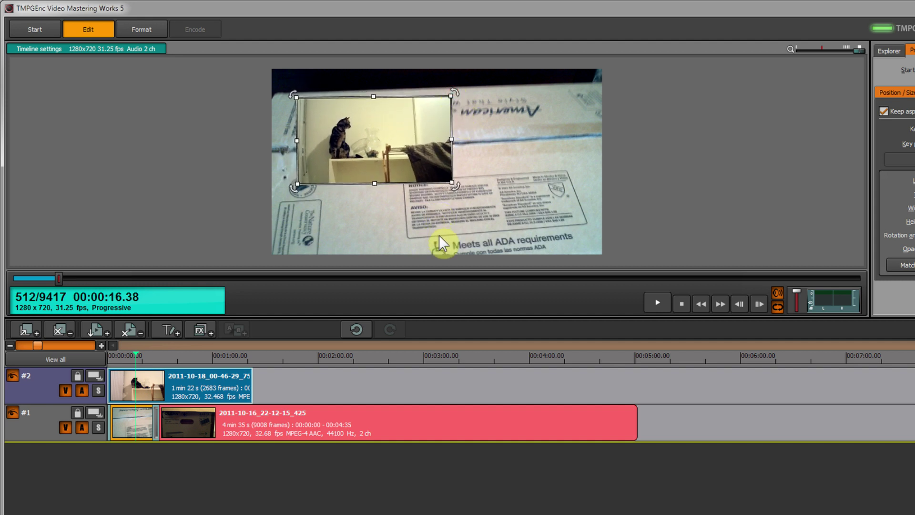
pyautogui.click(682, 305)
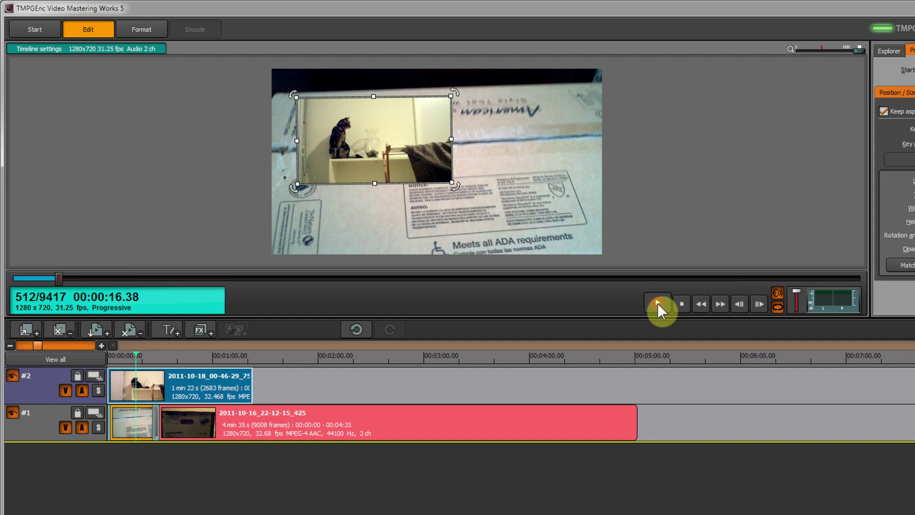
pyautogui.click(657, 304)
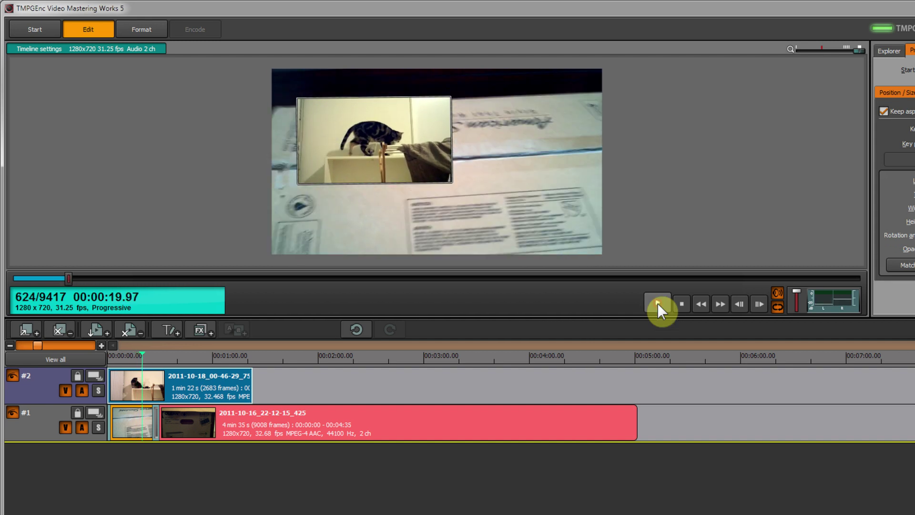
pyautogui.click(657, 304)
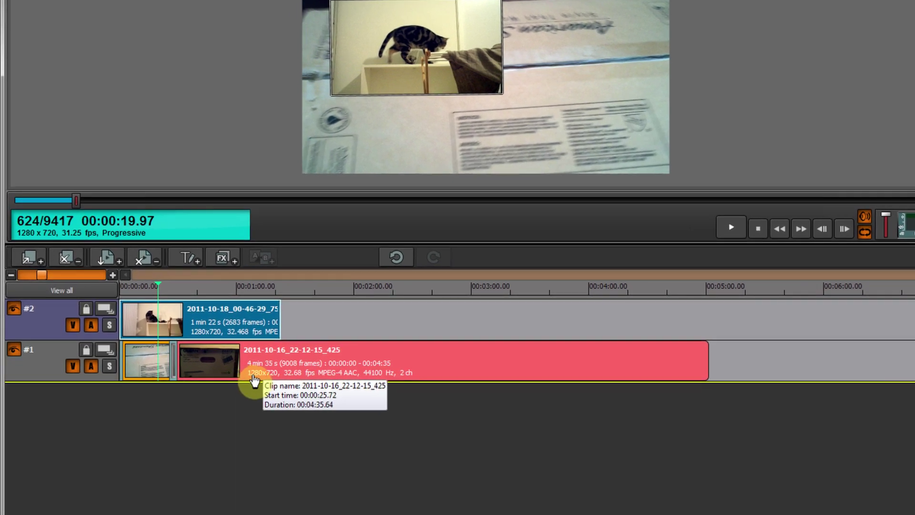
# Move the box clip onto layer #2 after the cat clip and shorten the crossfade to about 2 seconds.
pyautogui.click(253, 374)
pyautogui.moveTo(257, 371); pyautogui.dragTo(351, 333)
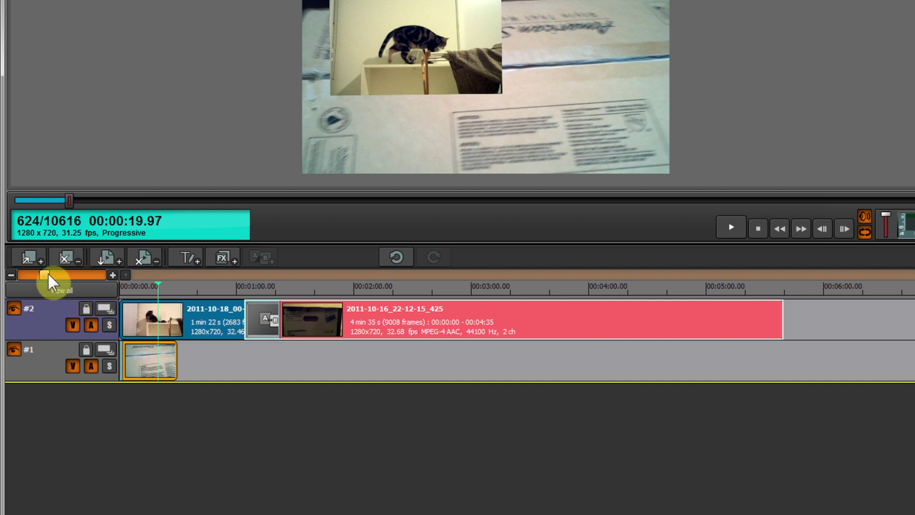
pyautogui.moveTo(44, 272); pyautogui.dragTo(77, 274)
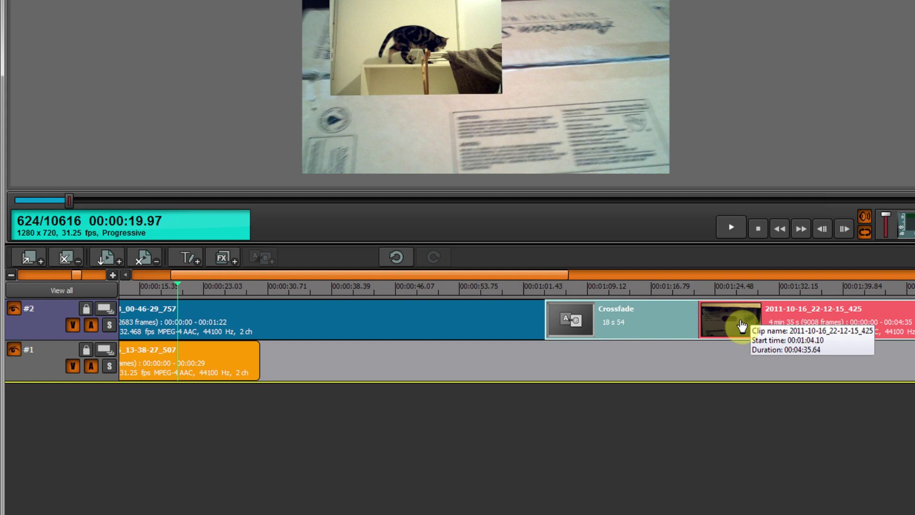
pyautogui.moveTo(744, 327); pyautogui.dragTo(865, 326)
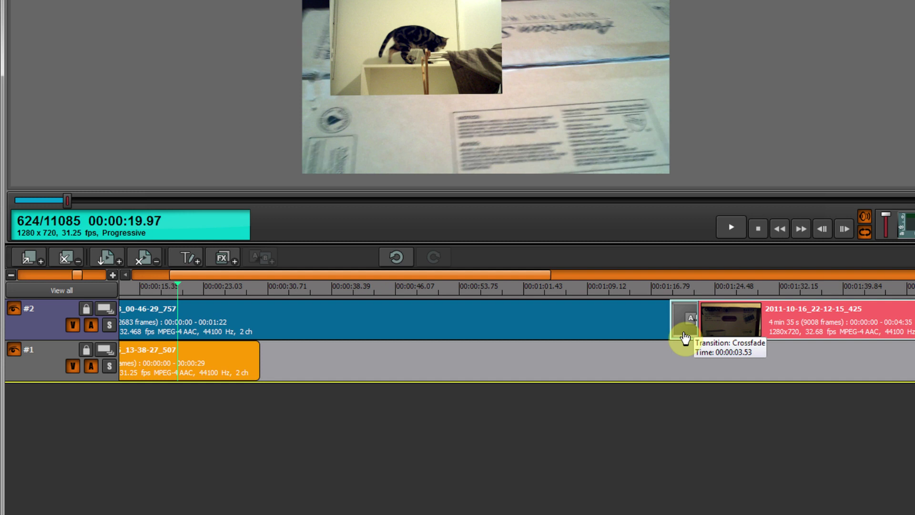
pyautogui.moveTo(748, 337)
pyautogui.mouseDown()
pyautogui.moveTo(771, 328)
pyautogui.moveTo(782, 335)
pyautogui.moveTo(759, 338)
pyautogui.mouseUp()
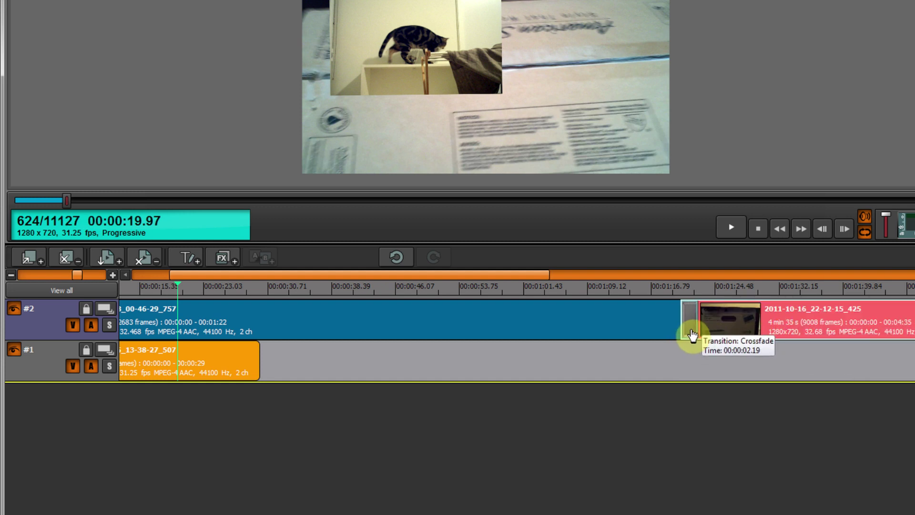
pyautogui.click(690, 330)
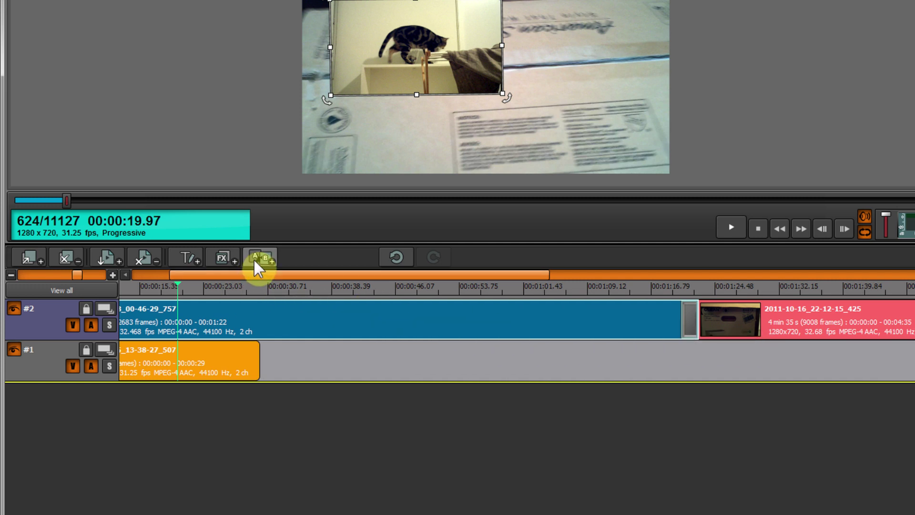
# Change the transition to Press-in/out's Shrink to center and preview it from 1:19.
pyautogui.click(254, 259)
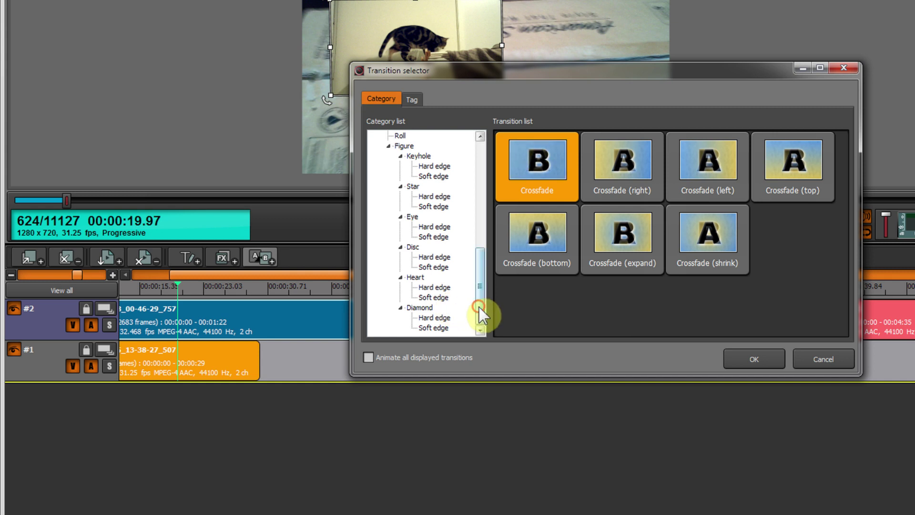
pyautogui.moveTo(479, 307); pyautogui.dragTo(479, 211)
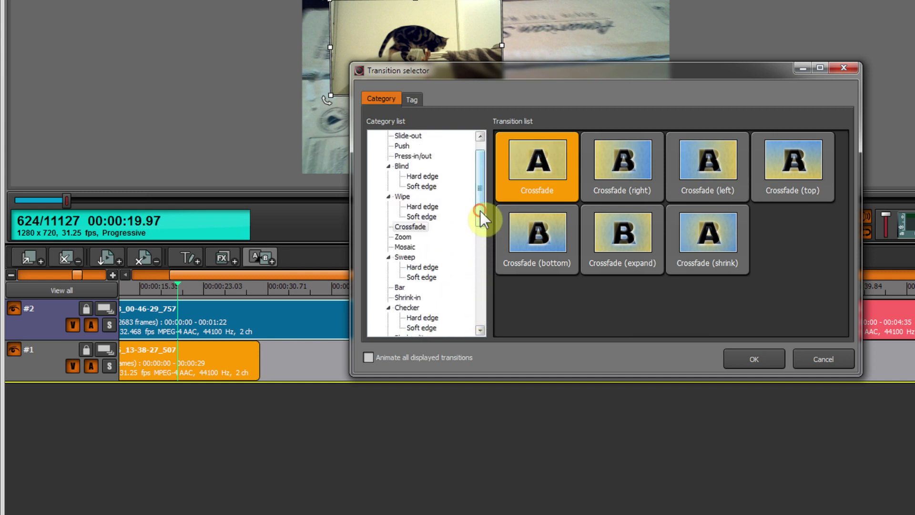
pyautogui.click(426, 158)
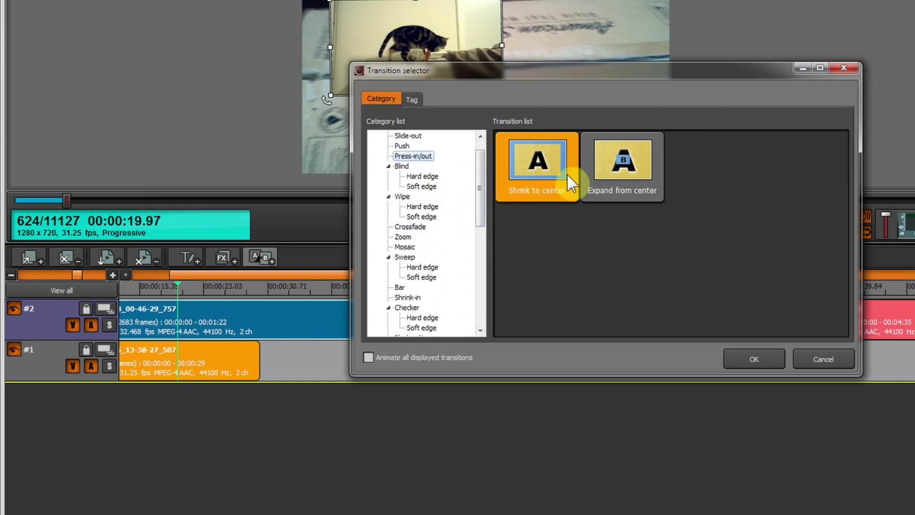
pyautogui.click(733, 357)
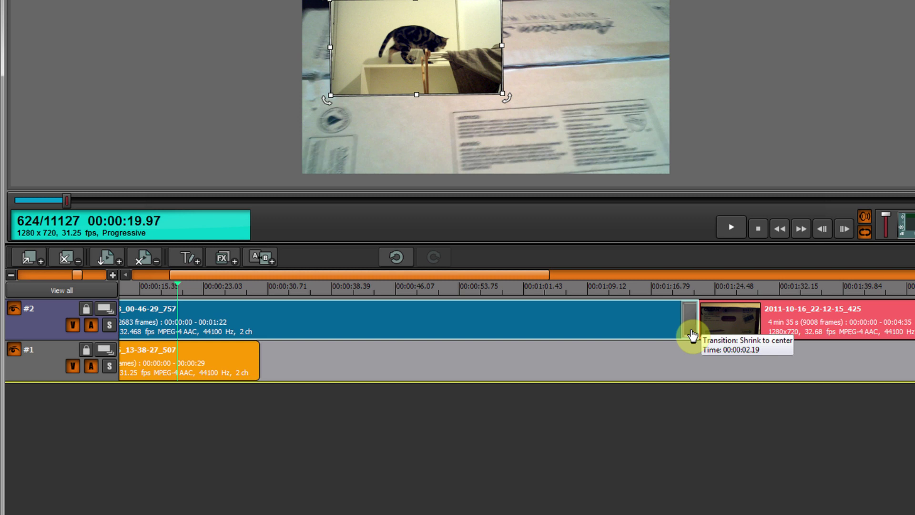
pyautogui.click(675, 287)
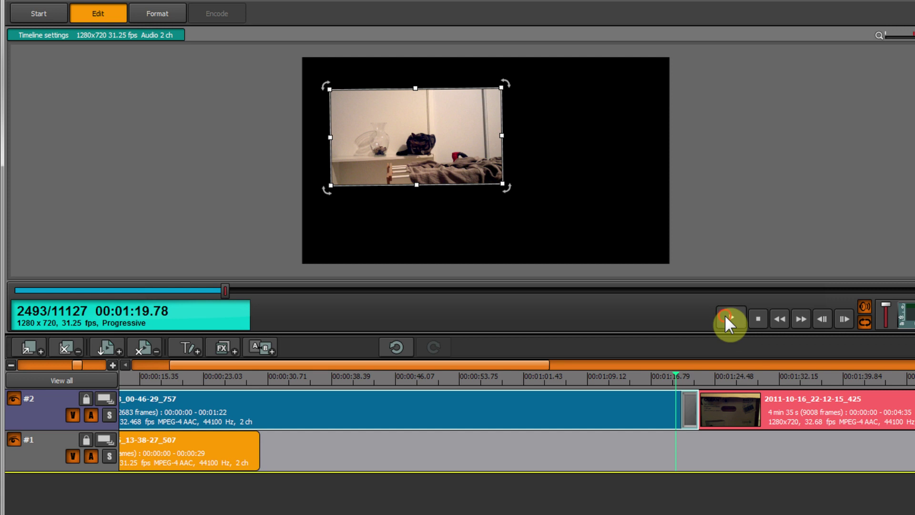
pyautogui.click(729, 318)
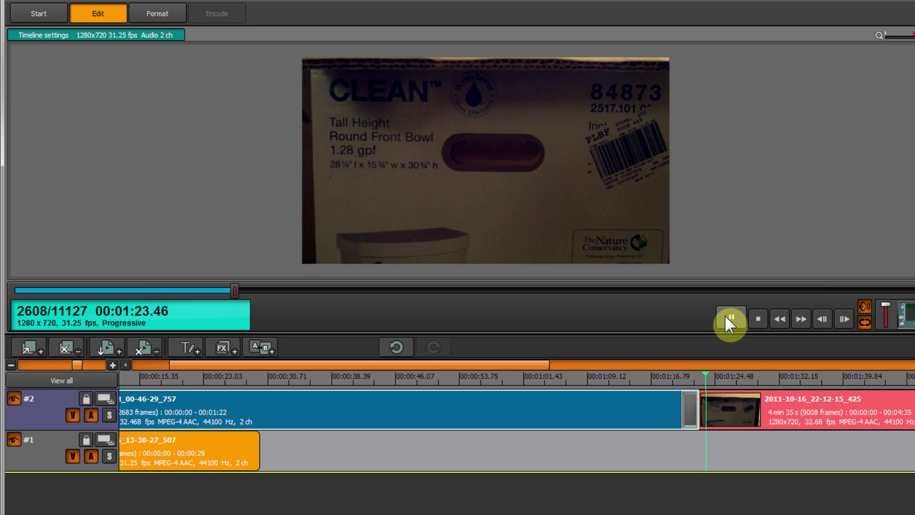
# Stop playback and fit the whole project into the timeline view.
pyautogui.click(725, 317)
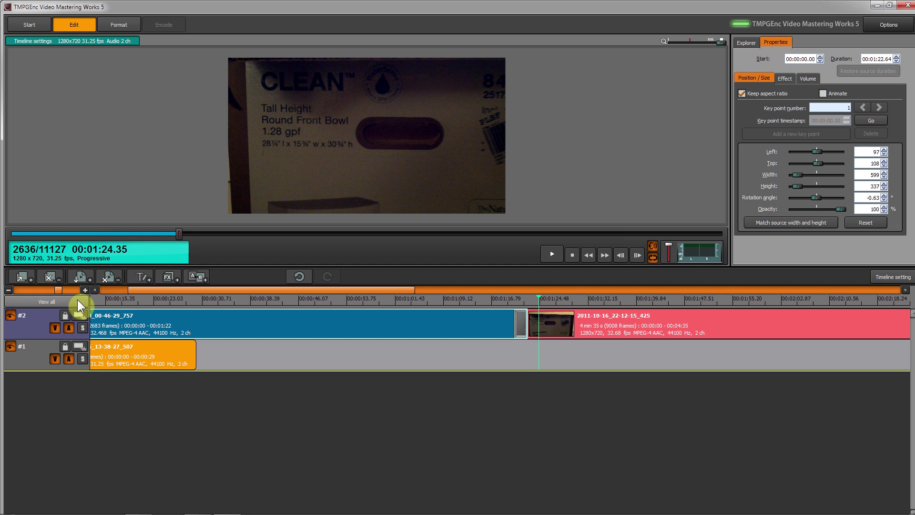
pyautogui.click(77, 299)
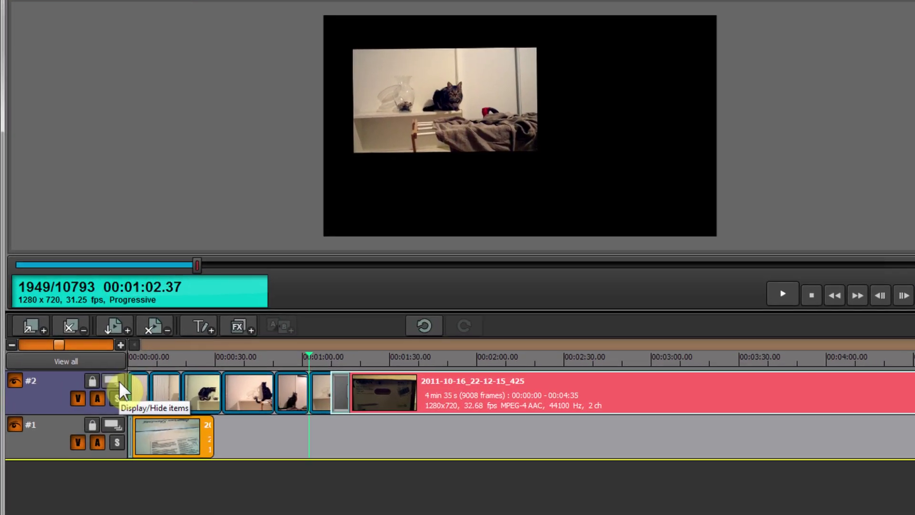
# Expand layer #2's Animation and Volume rows and scrub into the box clip near 1:37.
pyautogui.click(119, 382)
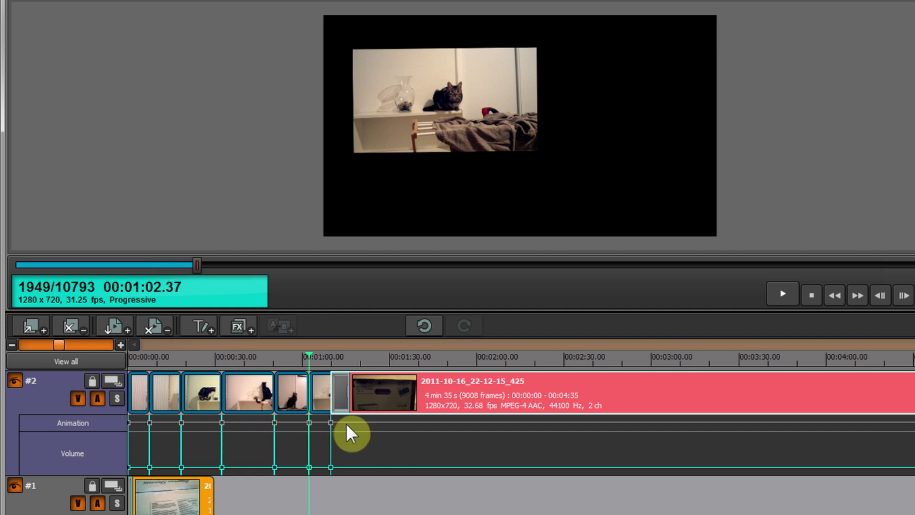
pyautogui.rightClick(418, 424)
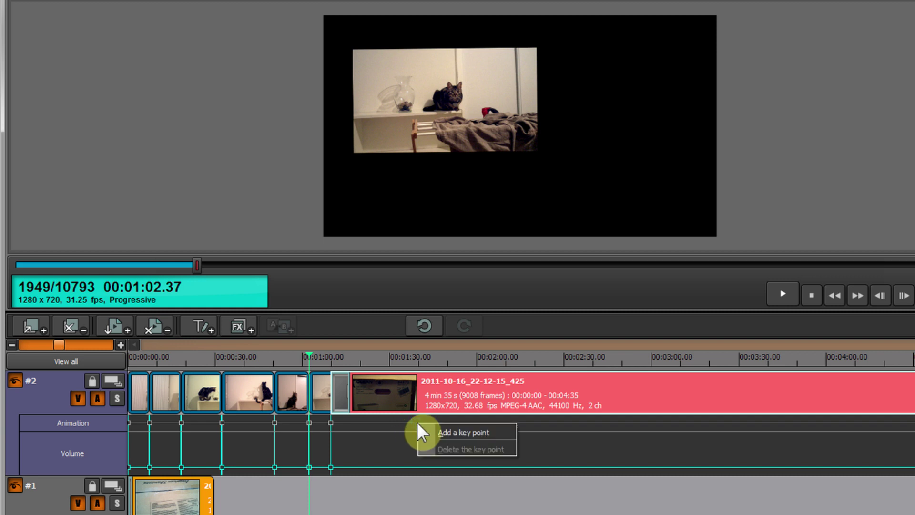
pyautogui.click(413, 367)
pyautogui.moveTo(412, 367)
pyautogui.mouseDown()
pyautogui.moveTo(433, 373)
pyautogui.moveTo(403, 373)
pyautogui.moveTo(517, 380)
pyautogui.moveTo(421, 379)
pyautogui.mouseUp()
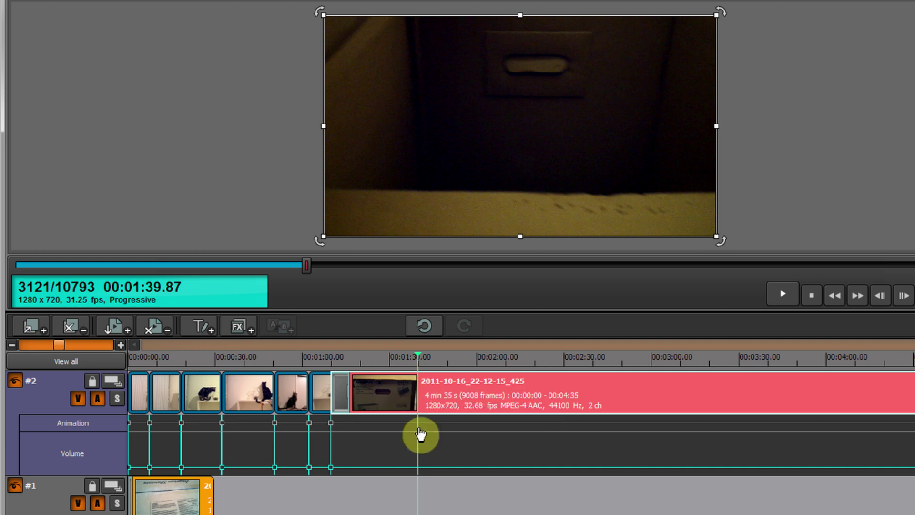
# Add Animation key points at 1:39.87 and 1:54.27 on the box clip, then jump between them.
pyautogui.rightClick(432, 423)
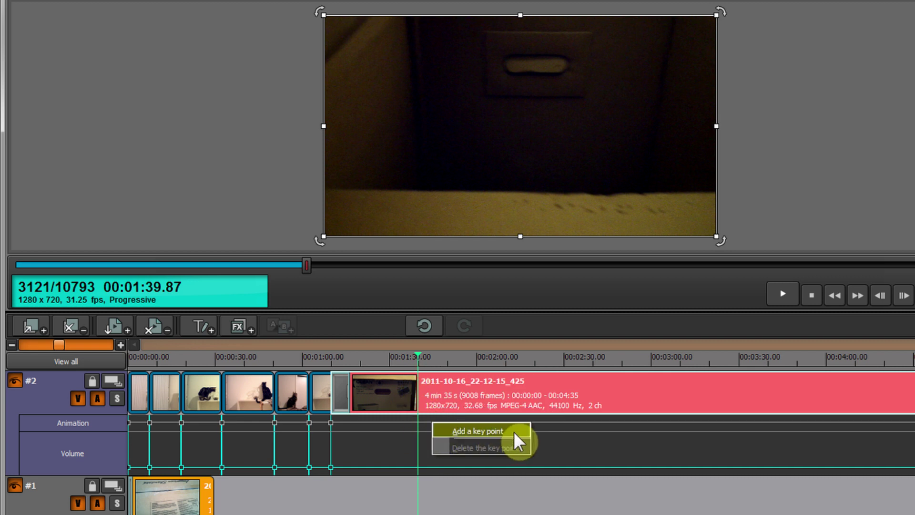
pyautogui.click(515, 432)
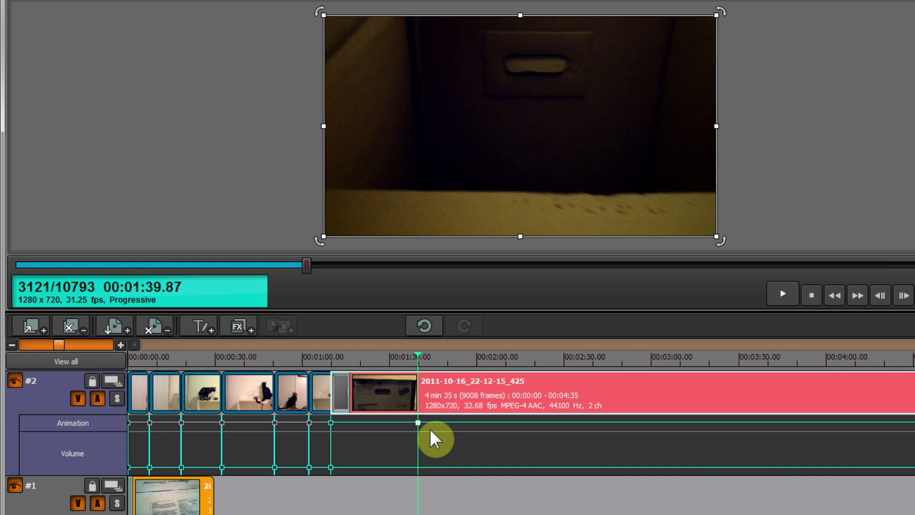
pyautogui.click(460, 422)
pyautogui.click(461, 423)
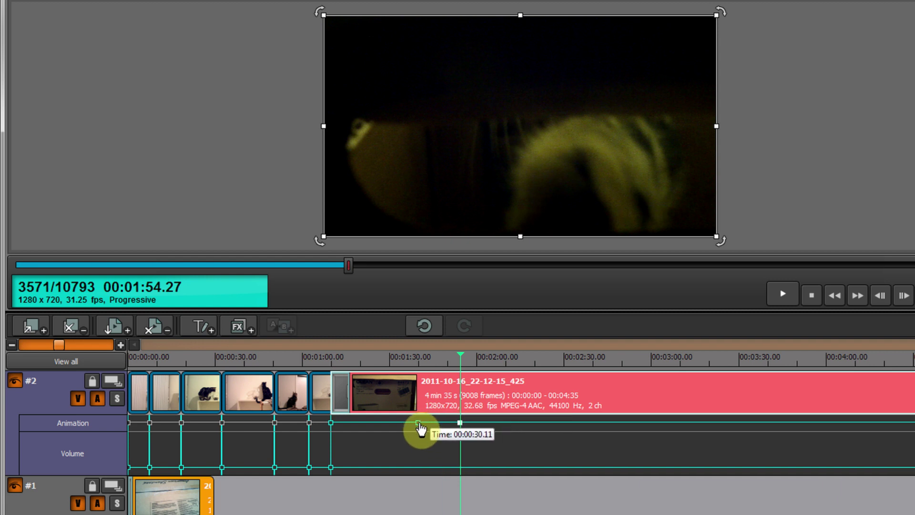
pyautogui.click(419, 424)
pyautogui.click(460, 424)
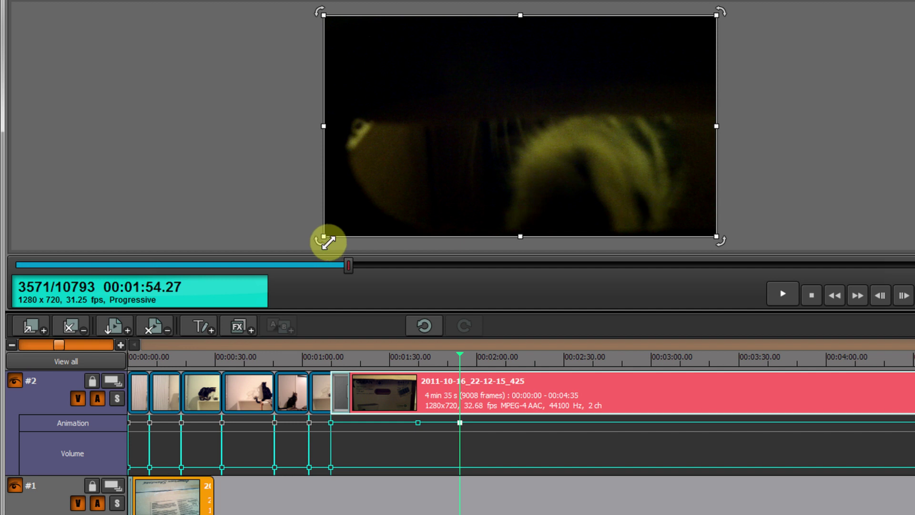
pyautogui.moveTo(328, 242); pyautogui.dragTo(437, 202)
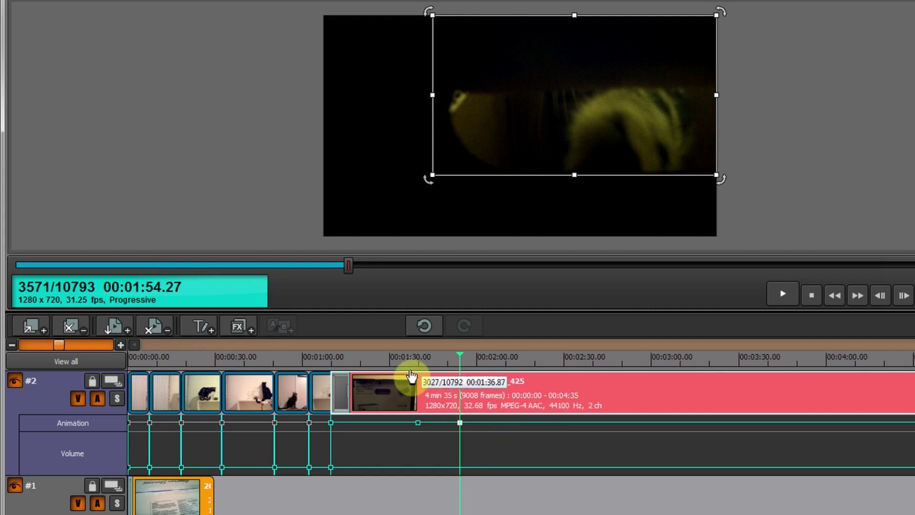
pyautogui.click(411, 378)
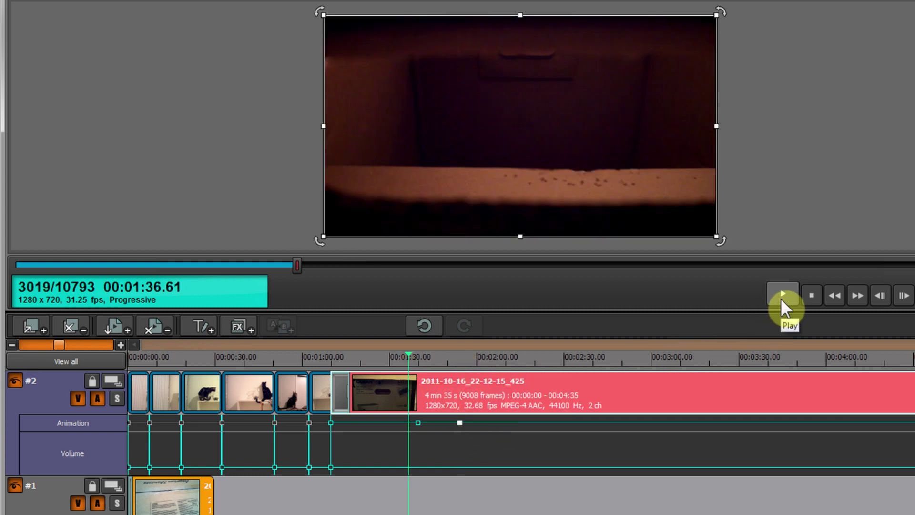
pyautogui.click(782, 296)
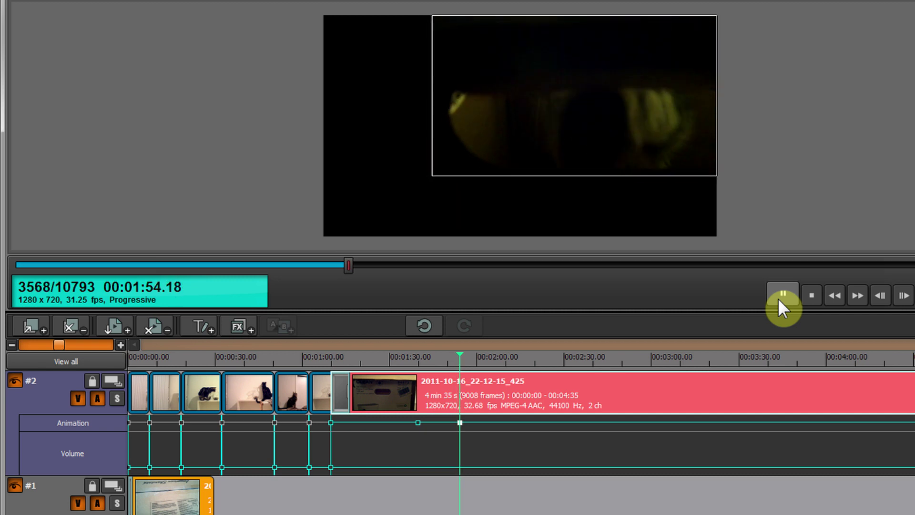
pyautogui.click(778, 299)
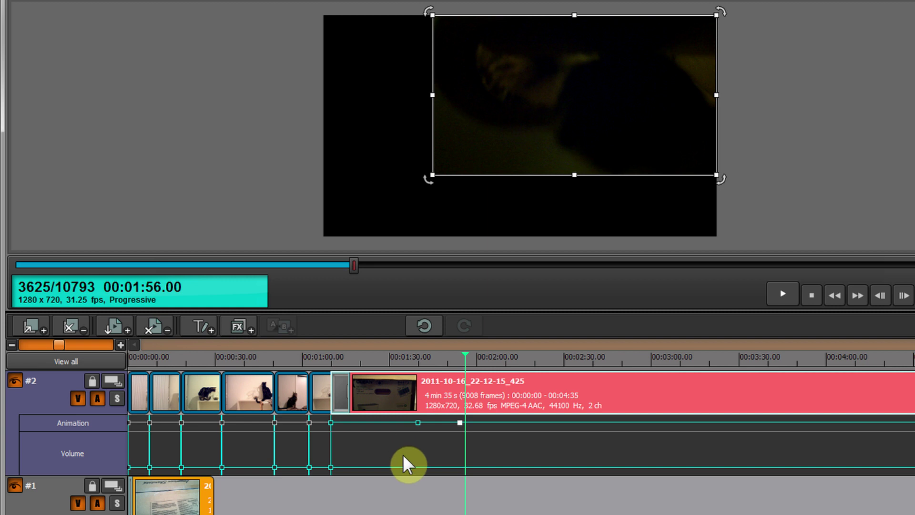
pyautogui.click(408, 469)
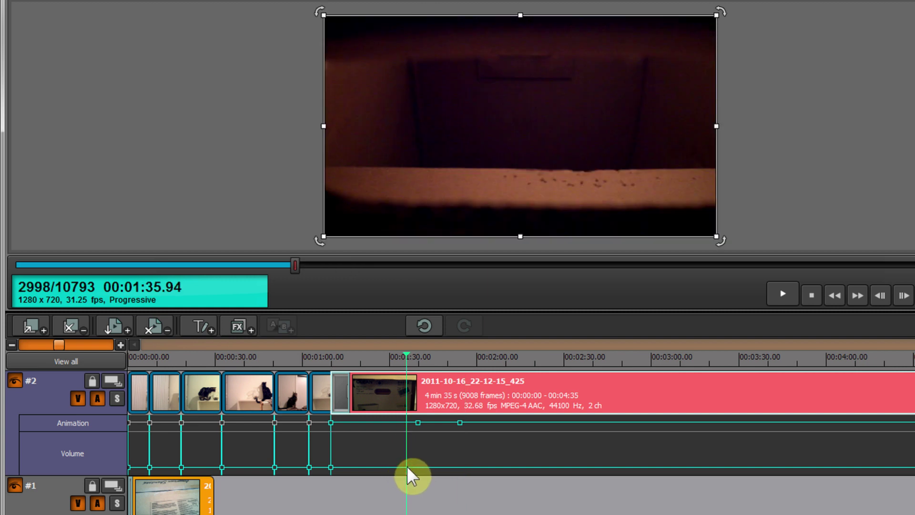
# Add volume key points to the overlay clip's Volume line at 01:35.94 and 01:51.94.
pyautogui.rightClick(408, 468)
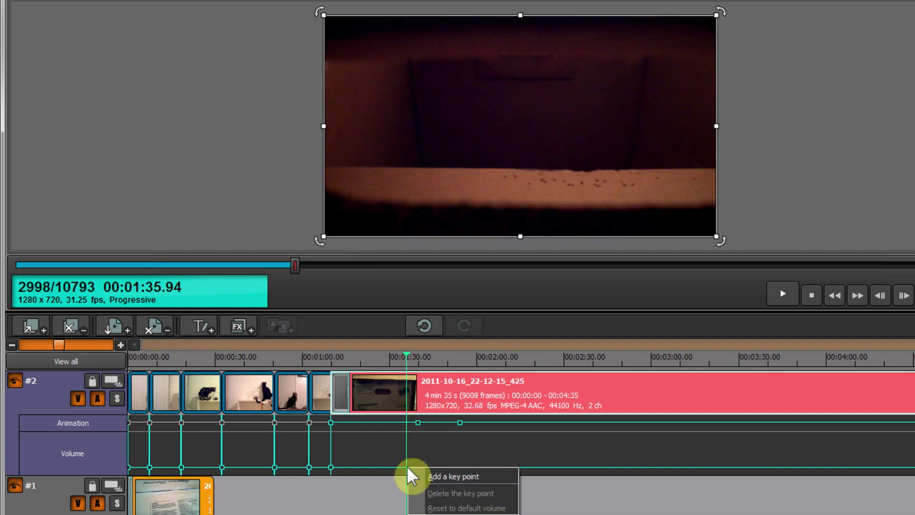
pyautogui.click(448, 476)
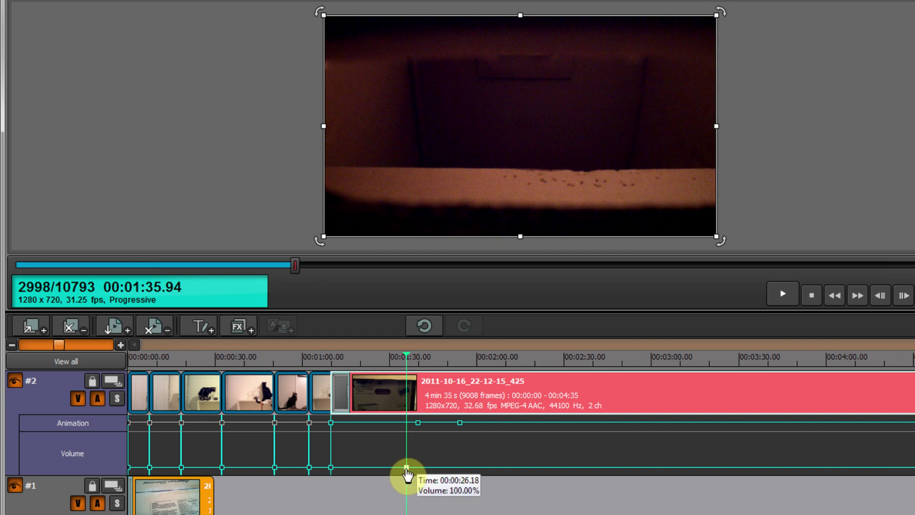
pyautogui.rightClick(433, 471)
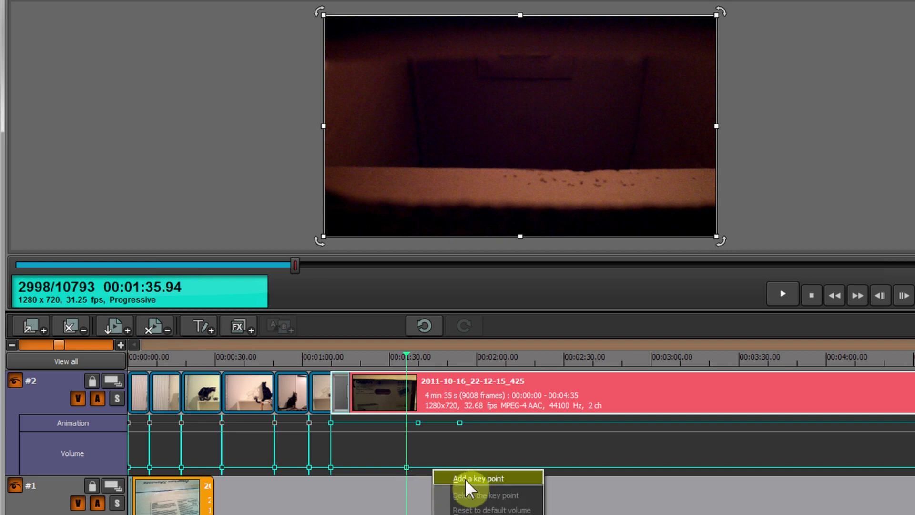
pyautogui.click(453, 465)
pyautogui.rightClick(452, 469)
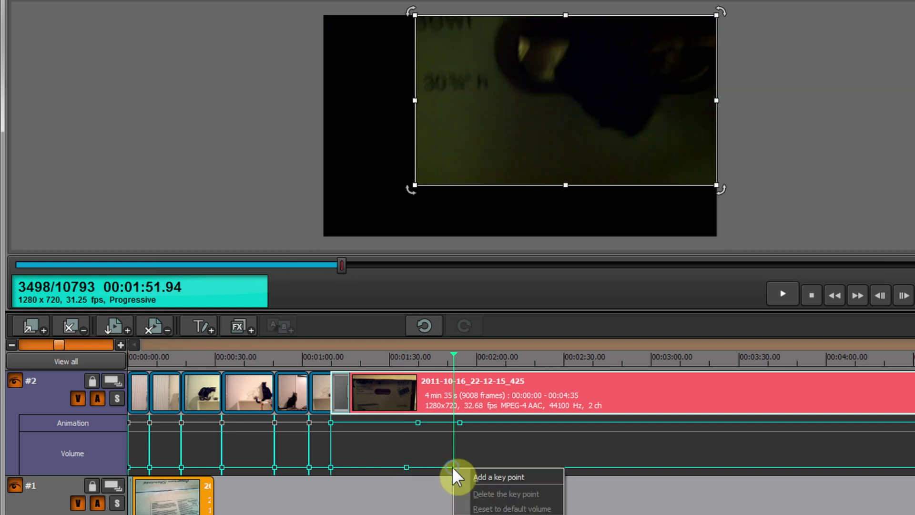
pyautogui.click(464, 477)
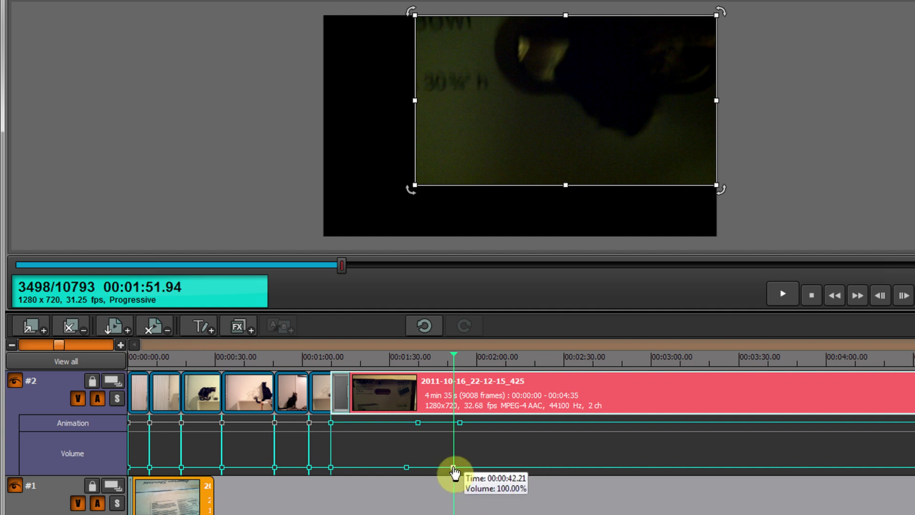
# Drag the 01:51.94 key point up to raise the volume, briefly trying 25%.
pyautogui.moveTo(453, 468); pyautogui.dragTo(446, 453)
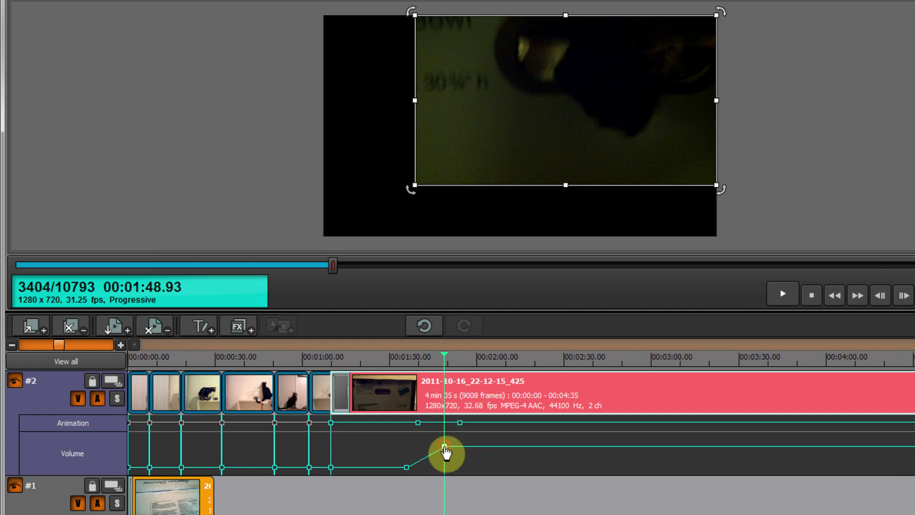
pyautogui.moveTo(445, 450)
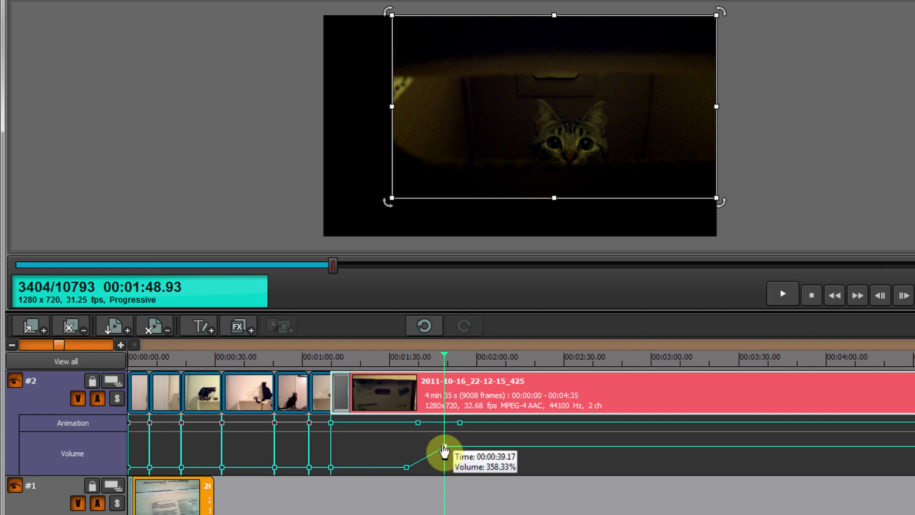
pyautogui.moveTo(443, 448); pyautogui.dragTo(445, 476)
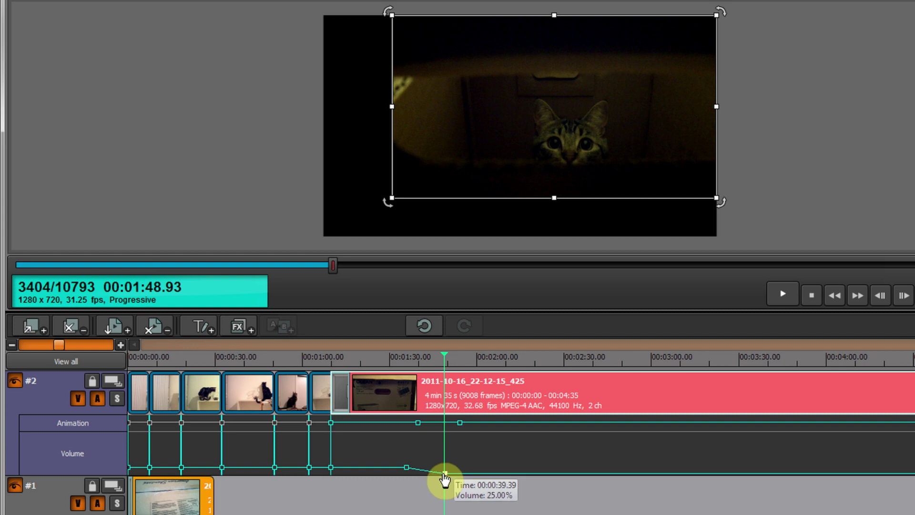
pyautogui.moveTo(443, 467)
pyautogui.mouseDown()
pyautogui.moveTo(444, 460)
pyautogui.moveTo(408, 470)
pyautogui.moveTo(429, 469)
pyautogui.mouseUp()
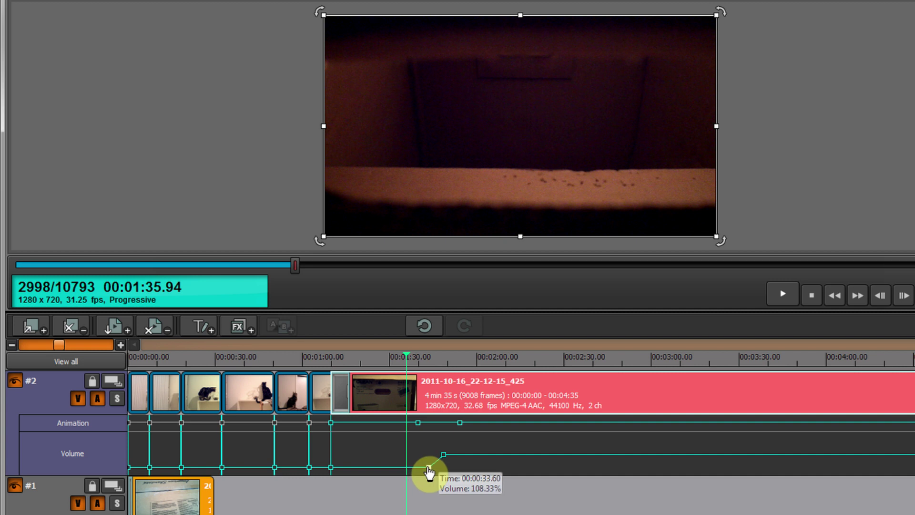
# Play back from just before the ramp to hear the volume change.
pyautogui.click(431, 471)
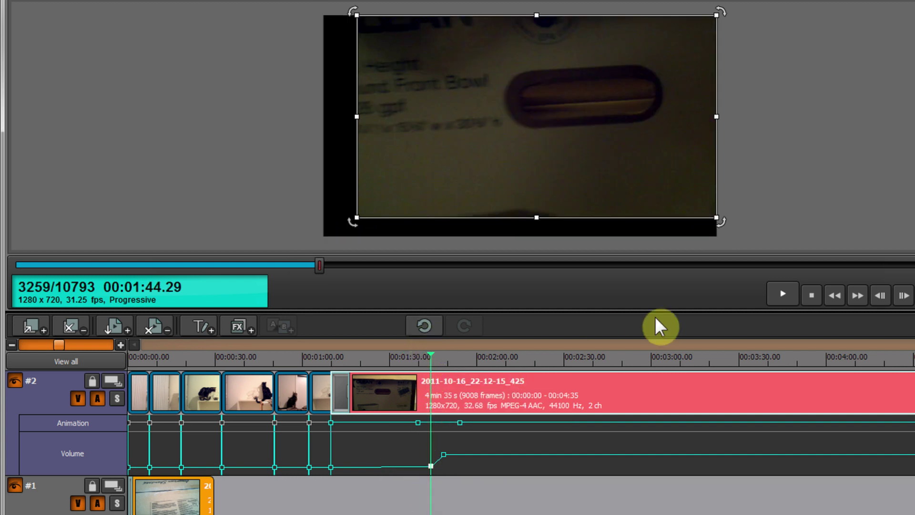
pyautogui.click(424, 365)
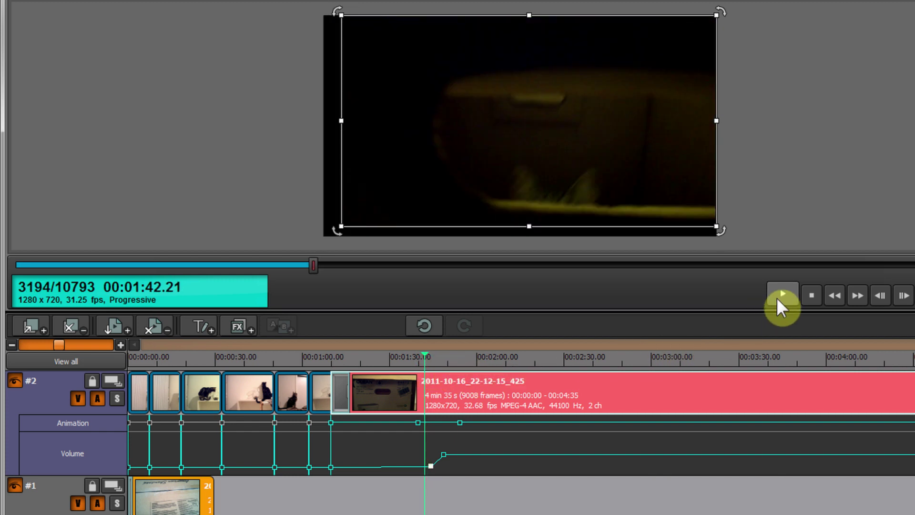
pyautogui.click(779, 296)
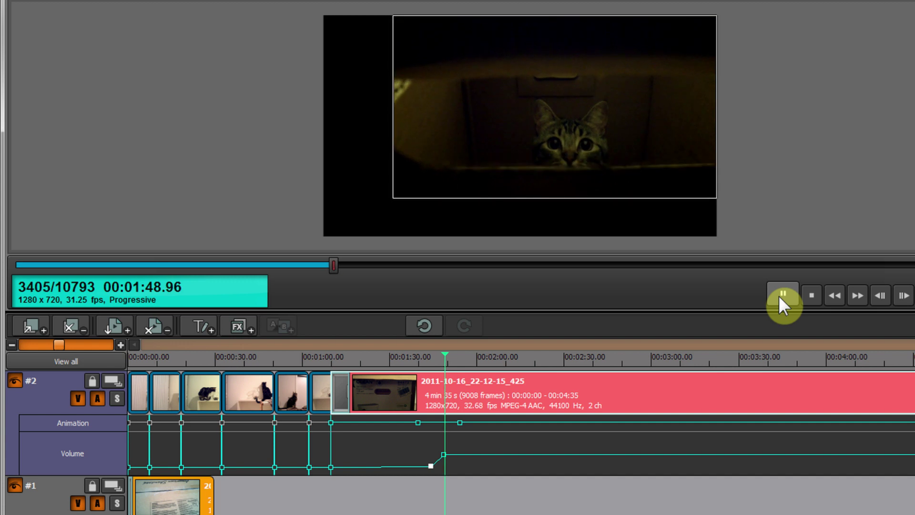
pyautogui.click(778, 295)
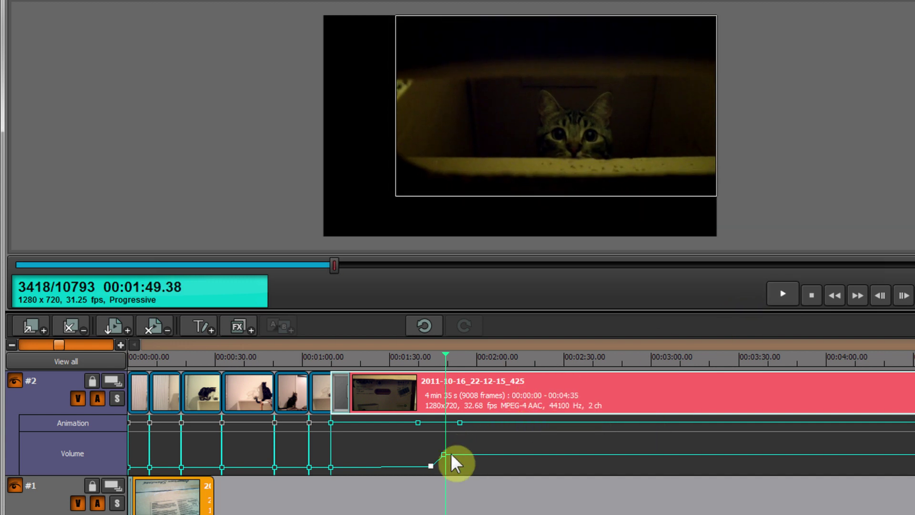
# Add a volume key point at 01:54.27 and pull its level down.
pyautogui.click(460, 464)
pyautogui.rightClick(462, 460)
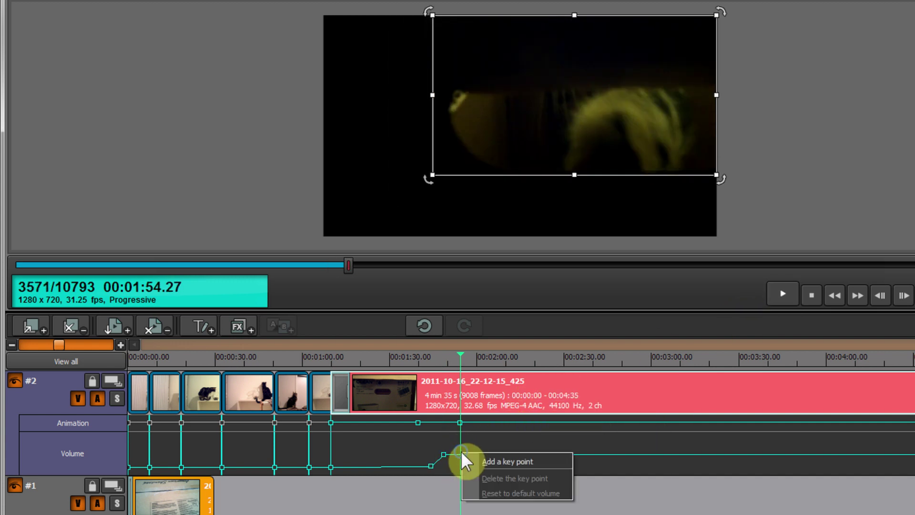
pyautogui.click(493, 461)
pyautogui.moveTo(460, 455); pyautogui.dragTo(459, 466)
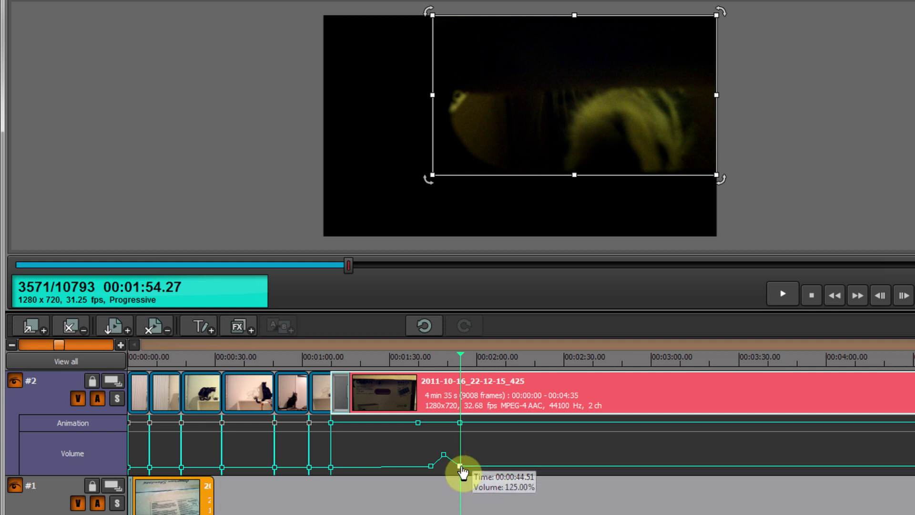
# Add a volume key point at 02:04.74 and raise it to 391.67%.
pyautogui.rightClick(486, 471)
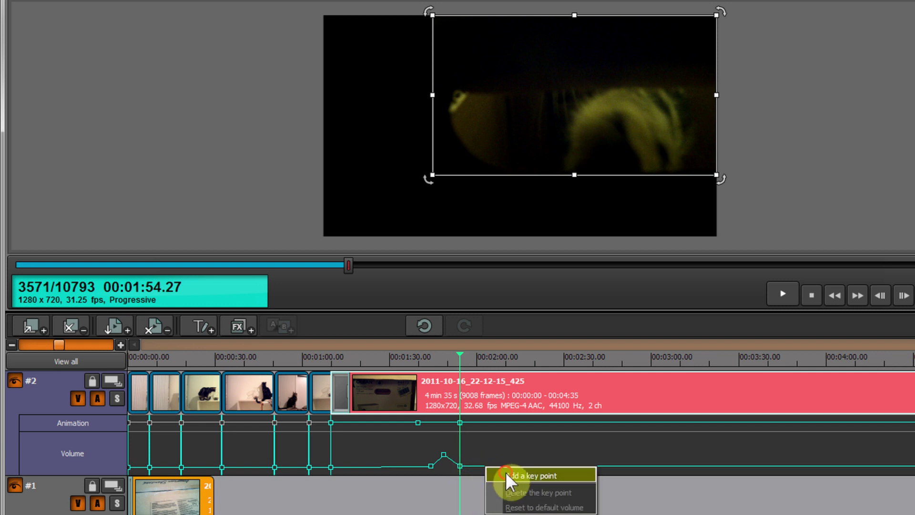
pyautogui.click(503, 476)
pyautogui.click(491, 472)
pyautogui.rightClick(492, 470)
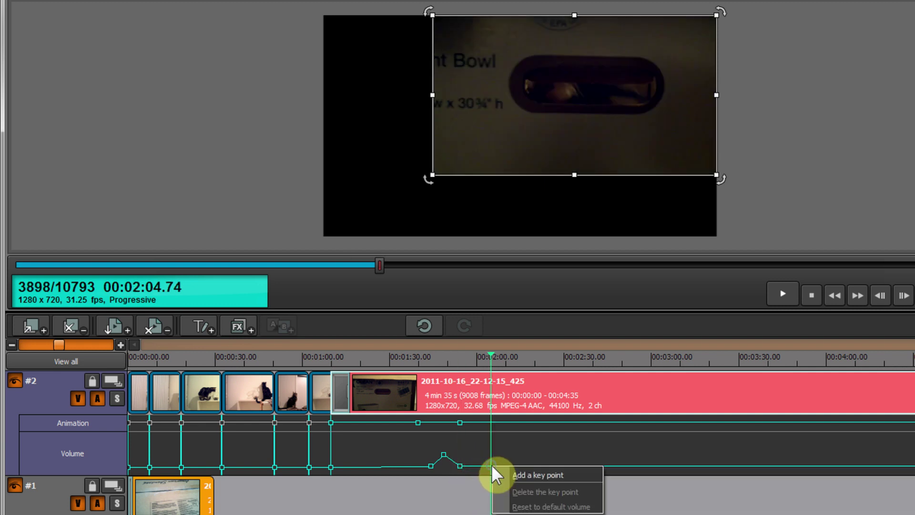
pyautogui.click(521, 477)
pyautogui.moveTo(491, 469); pyautogui.dragTo(494, 444)
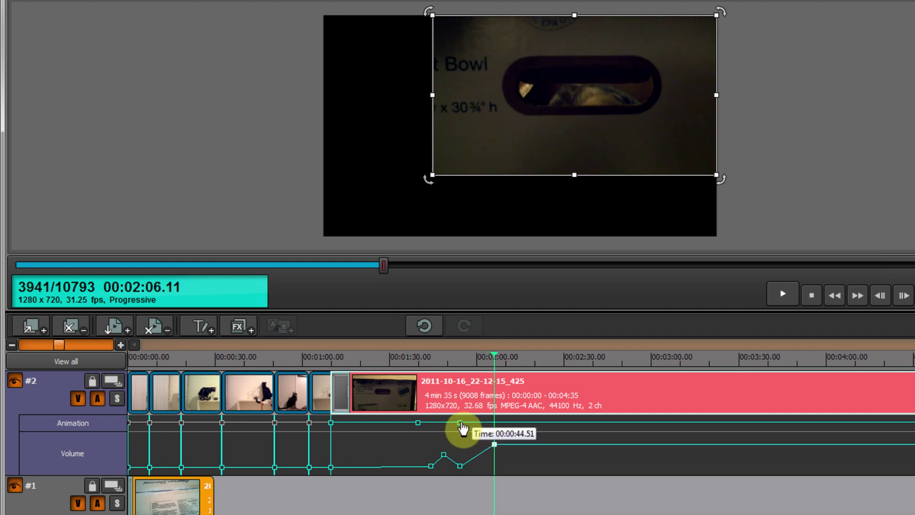
pyautogui.click(460, 423)
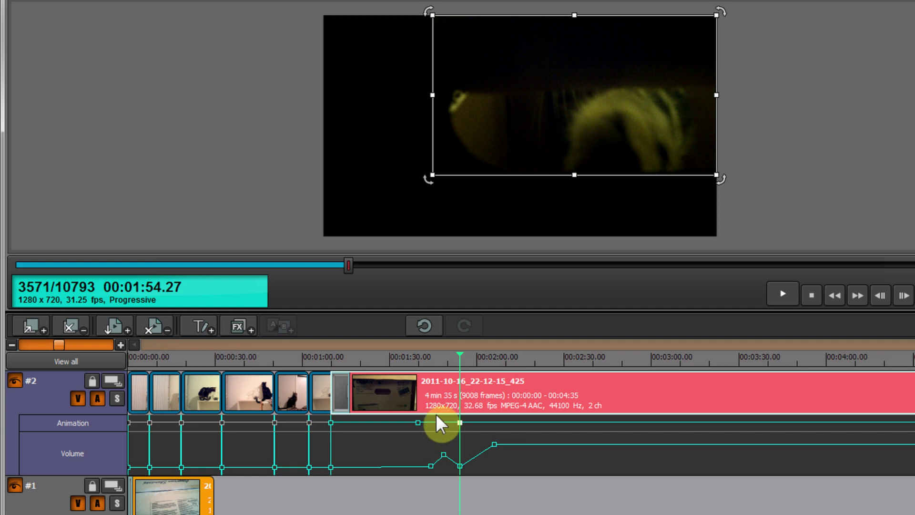
# Rotate the overlay at the 1:54 animation key point, then preview from 00:01:34.75.
pyautogui.moveTo(429, 184); pyautogui.dragTo(558, 253)
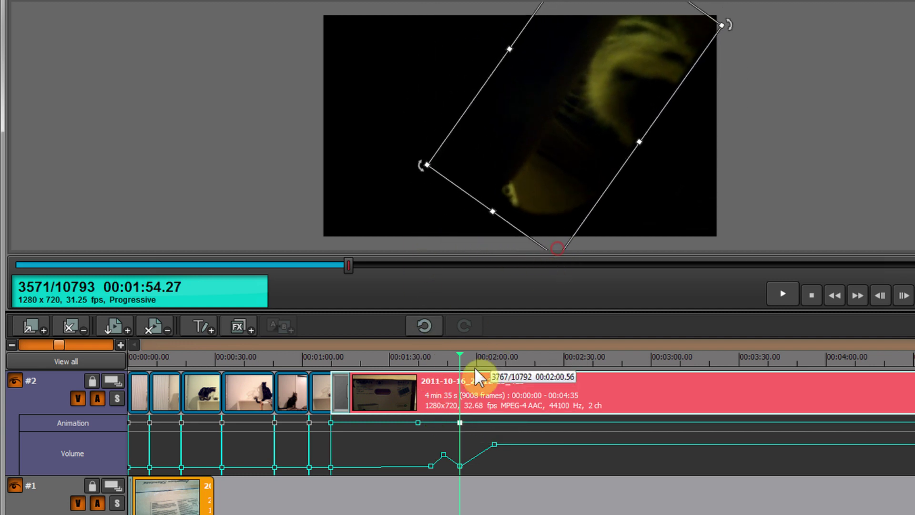
pyautogui.click(403, 374)
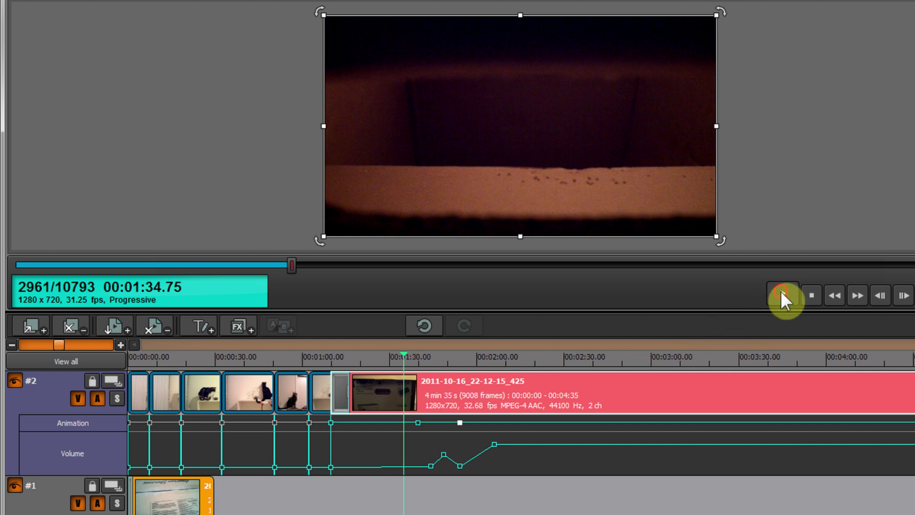
pyautogui.click(780, 290)
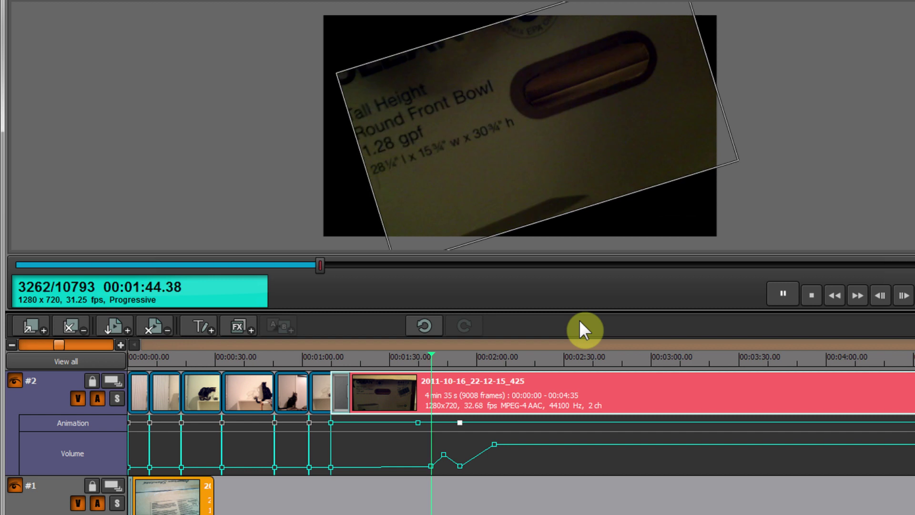
pyautogui.click(781, 294)
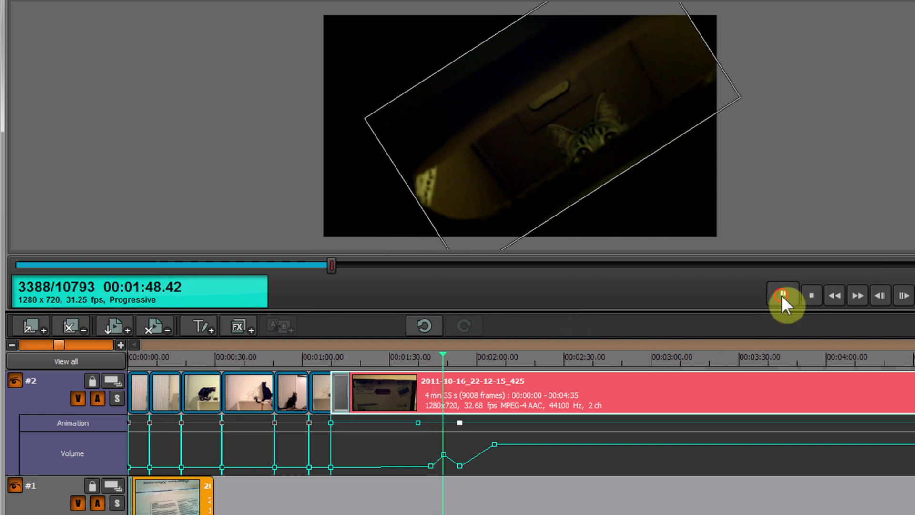
pyautogui.click(163, 504)
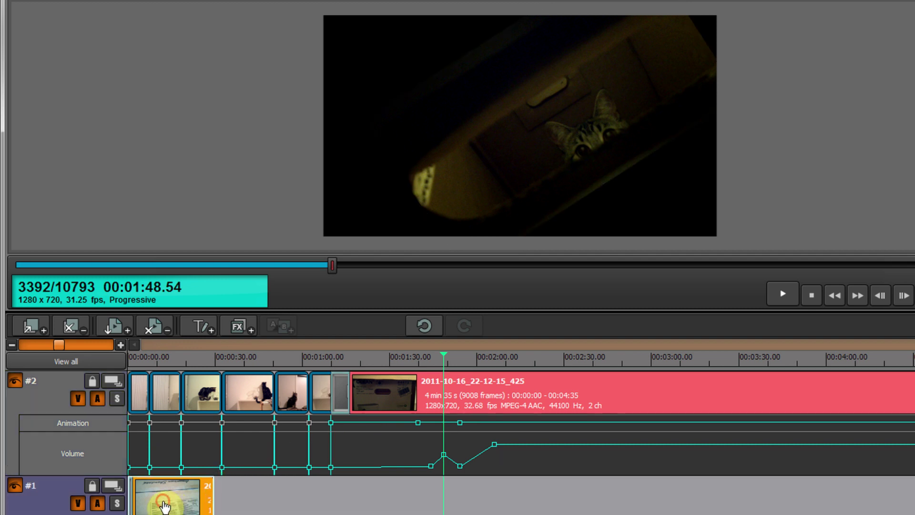
# Move the track #1 cardboard-box clip right so it starts around 1:30.
pyautogui.moveTo(163, 504); pyautogui.dragTo(427, 511)
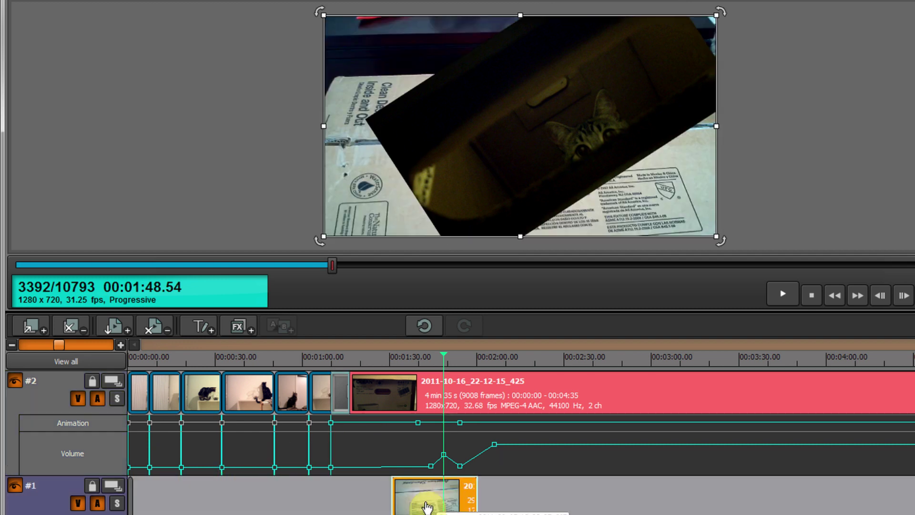